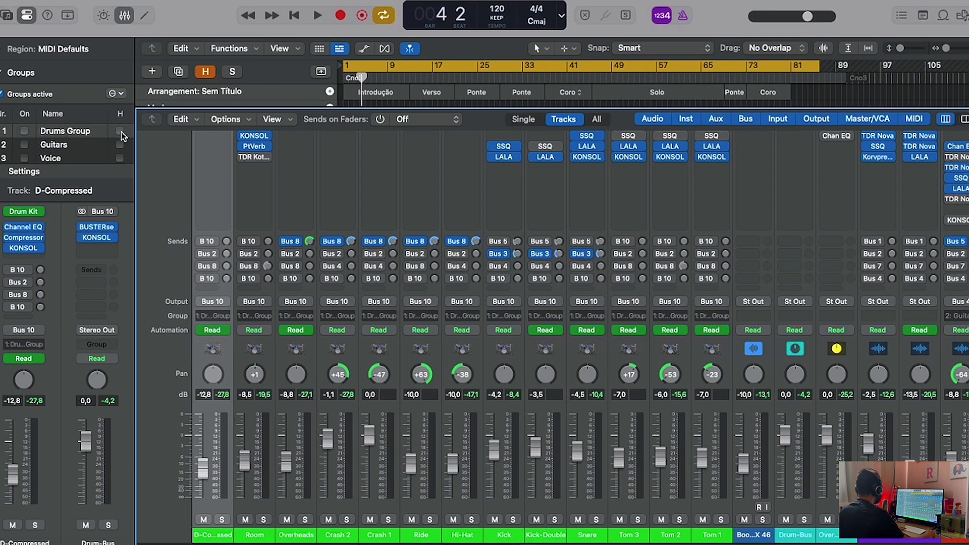
# - Set the cycle range over the first Coro section, from bar 37 to bar 45
pyautogui.moveTo(217, 283)
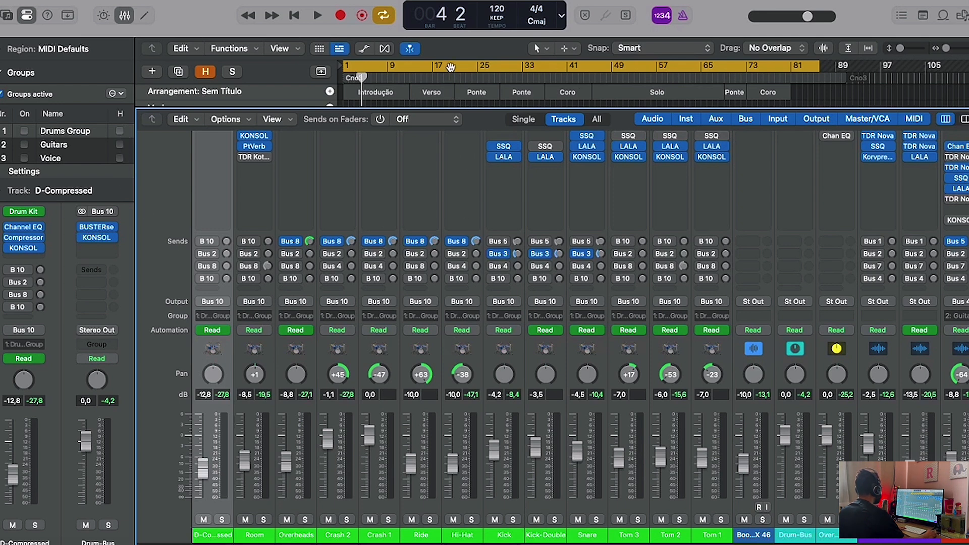
pyautogui.click(451, 68)
pyautogui.moveTo(546, 71); pyautogui.dragTo(590, 68)
# - Select the guitar channels from G-L to G-Solo in the mixer and start playback of the cycled chorus
pyautogui.hscroll(15, 456, 540)
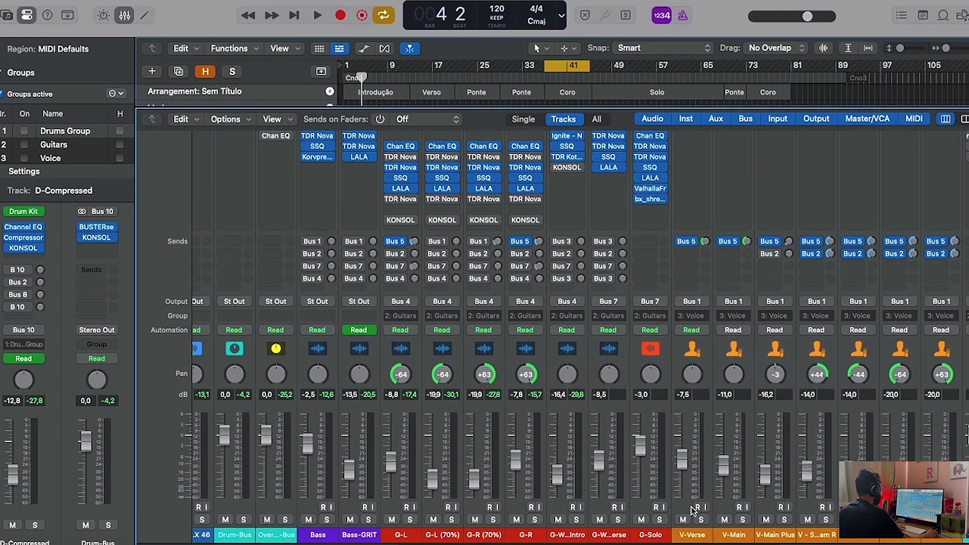
pyautogui.click(693, 514)
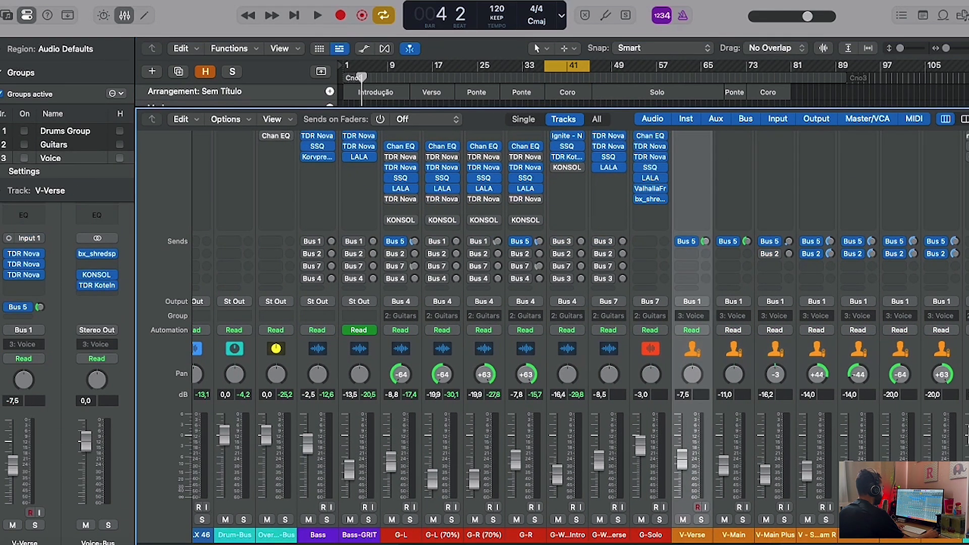
pyautogui.click(461, 515)
pyautogui.press('space')
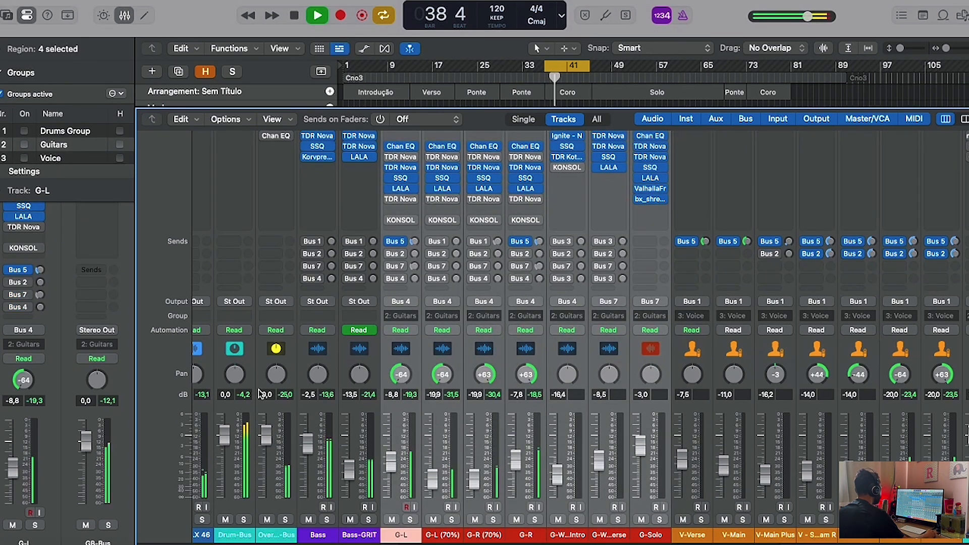
# - Close the mixer and audition the selected guitar tracks soloed and within the full mix before stopping playback
pyautogui.press('x')
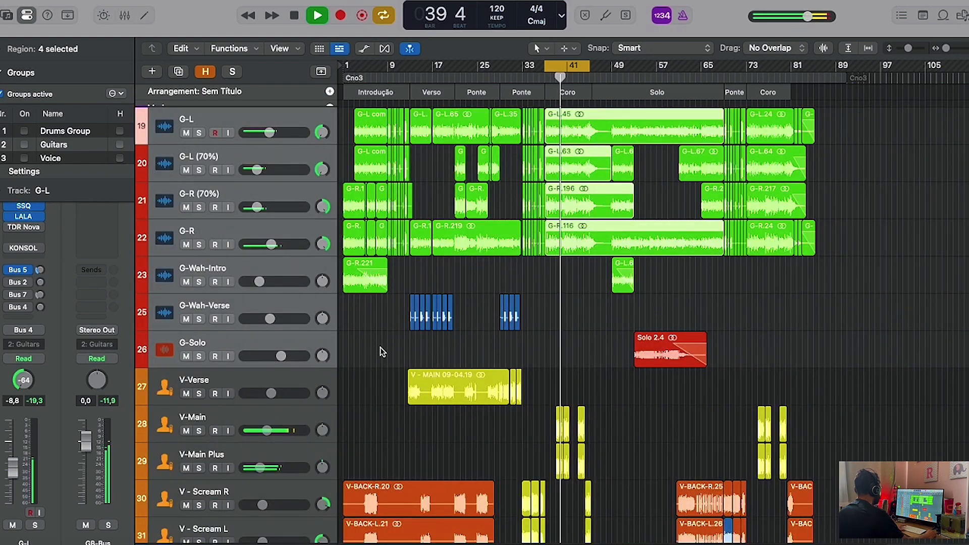
pyautogui.scroll(3, 380, 347)
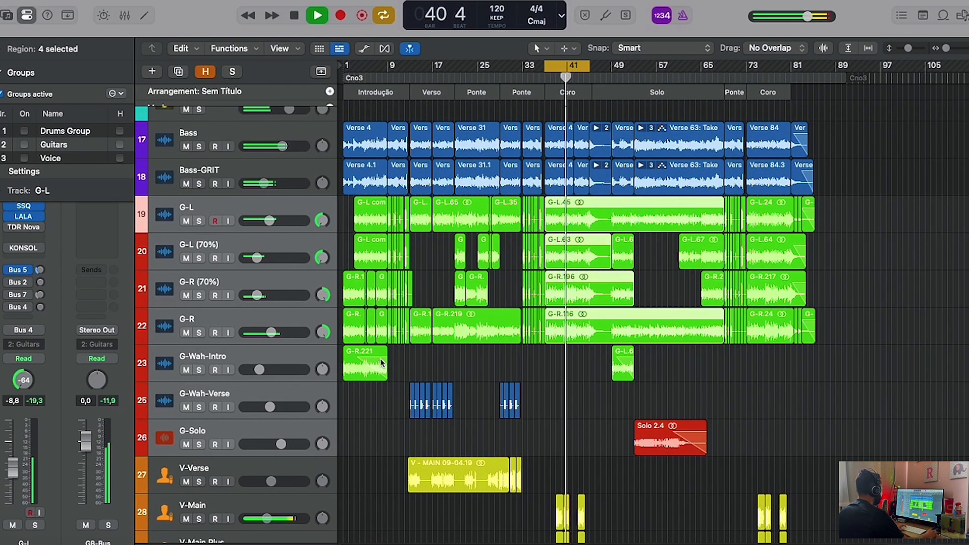
pyautogui.hotkey('ctrl', 's')
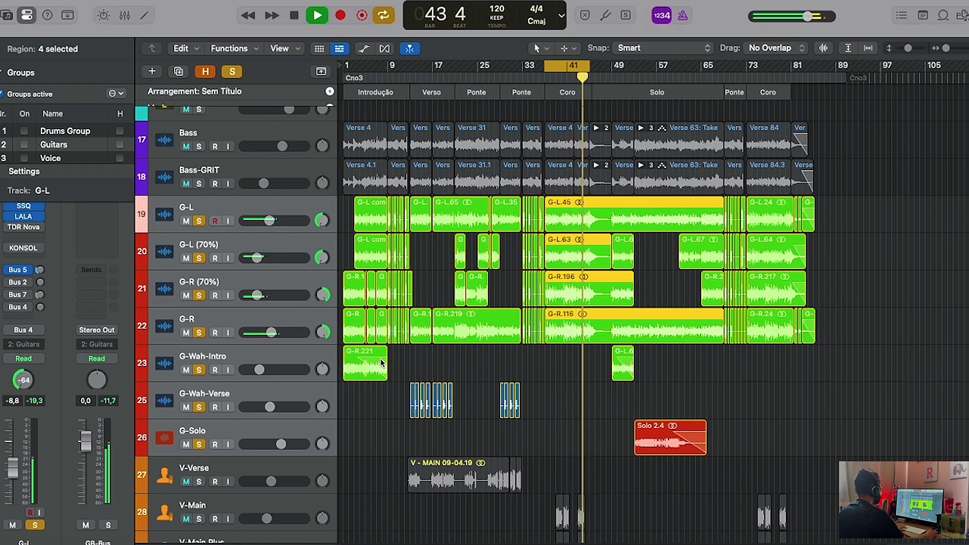
pyautogui.hotkey('ctrl', 's')
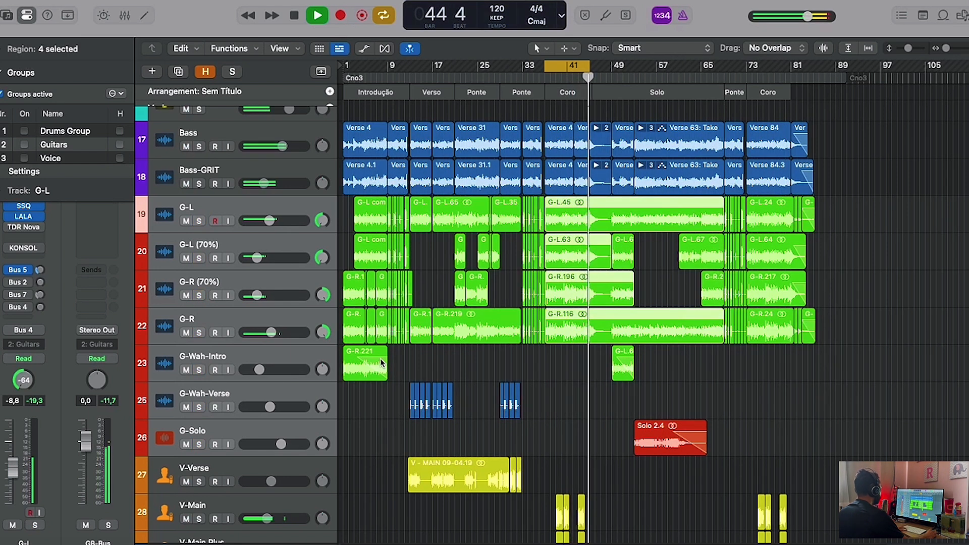
pyautogui.press('space')
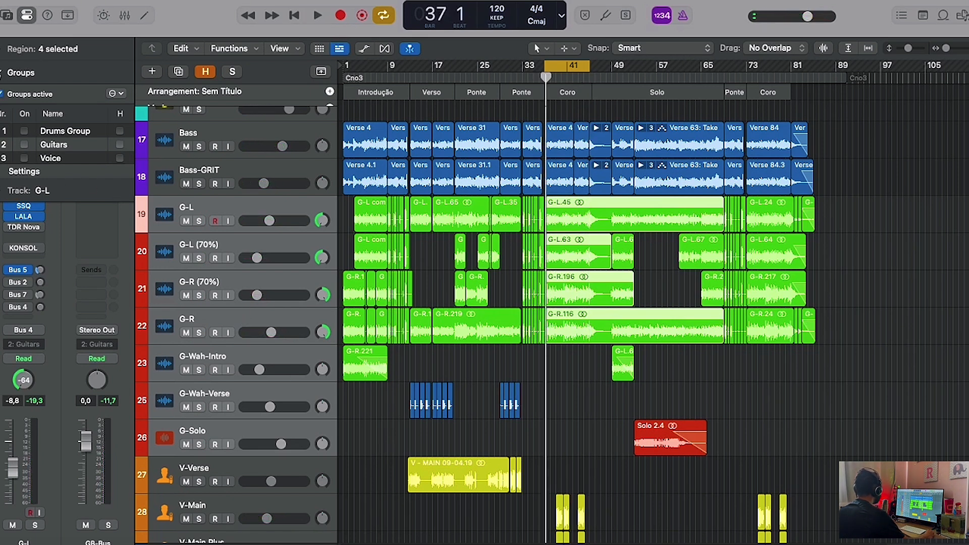
# - Solo only the G-L guitar track and play the chorus loop
pyautogui.click(1, 80)
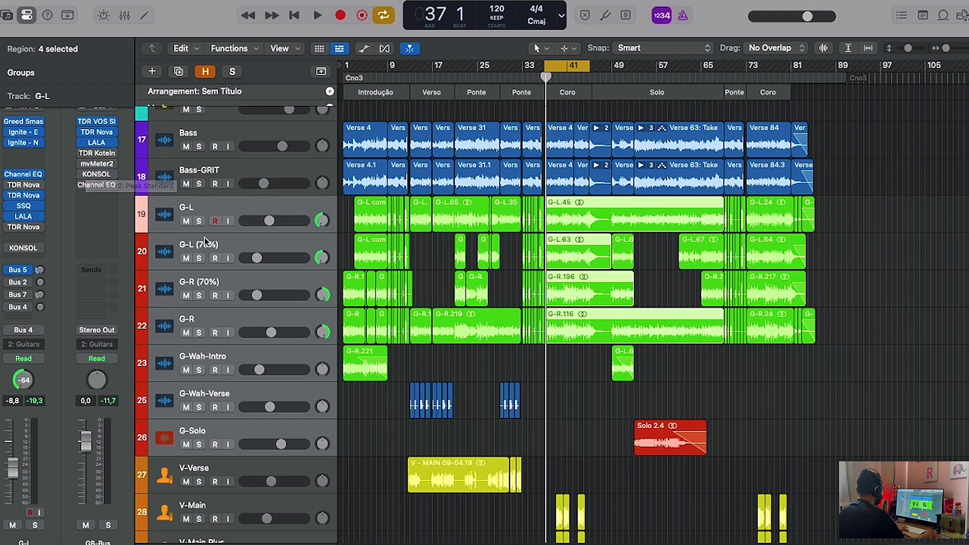
pyautogui.click(199, 221)
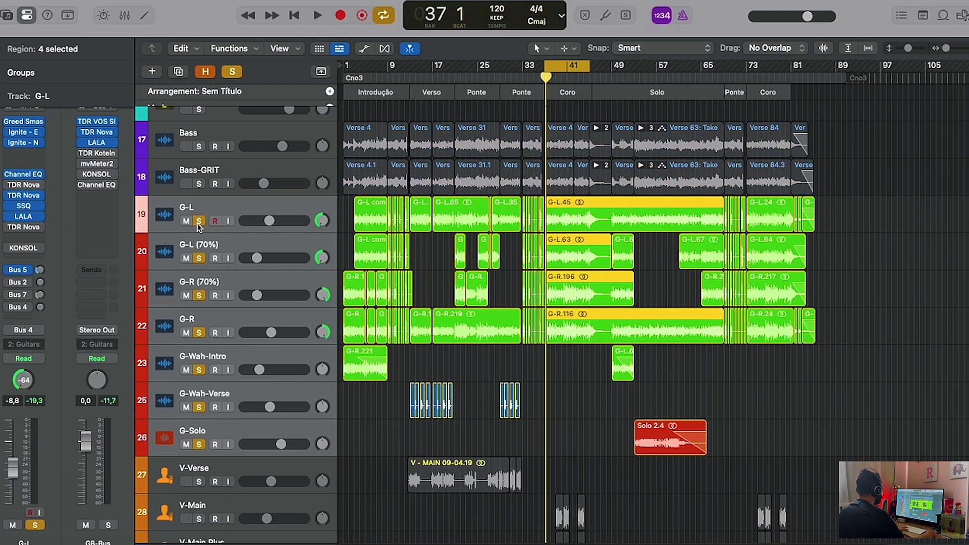
pyautogui.click(199, 223)
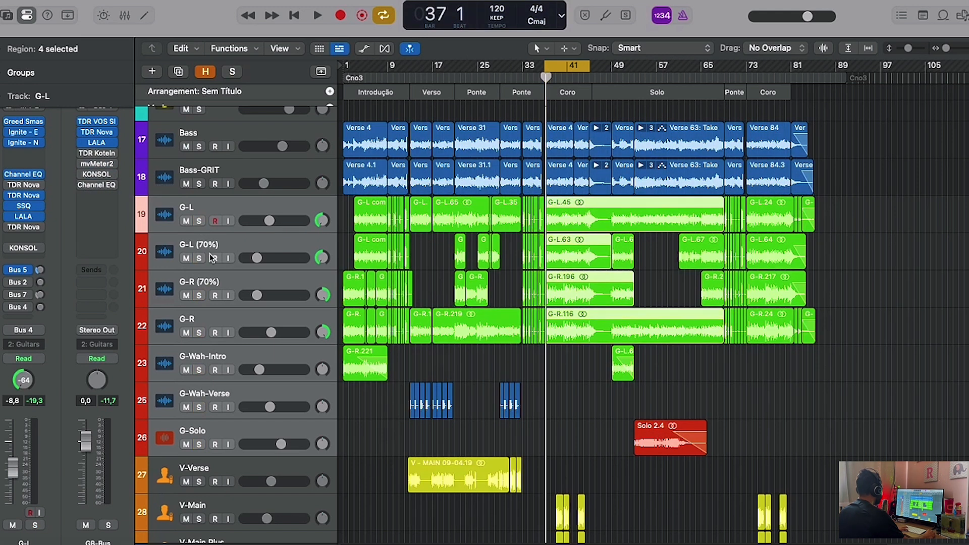
pyautogui.click(238, 247)
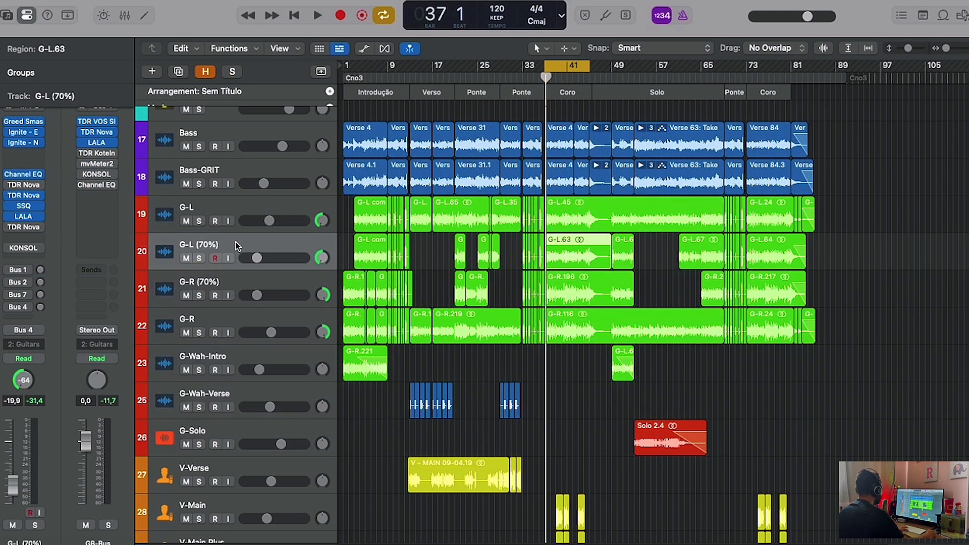
pyautogui.click(226, 205)
pyautogui.click(199, 222)
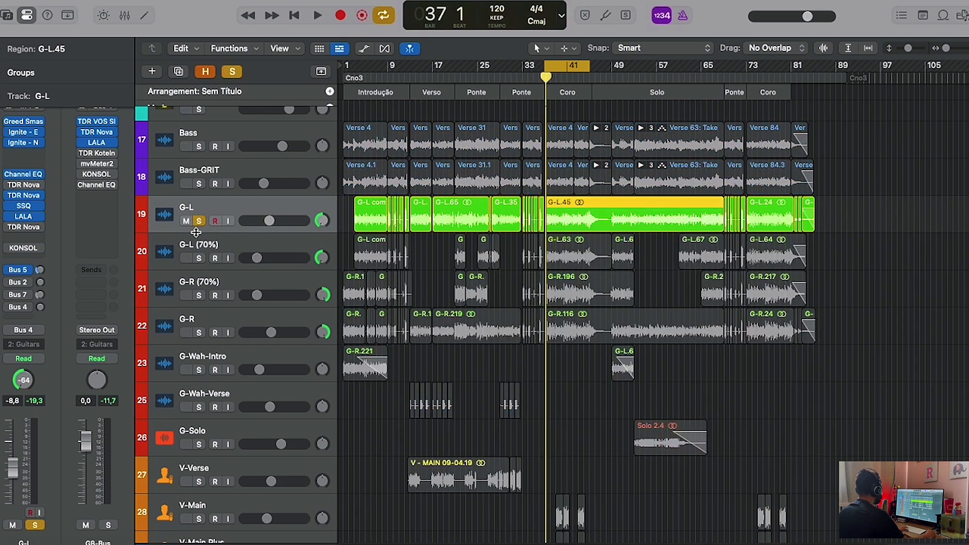
pyautogui.press('space')
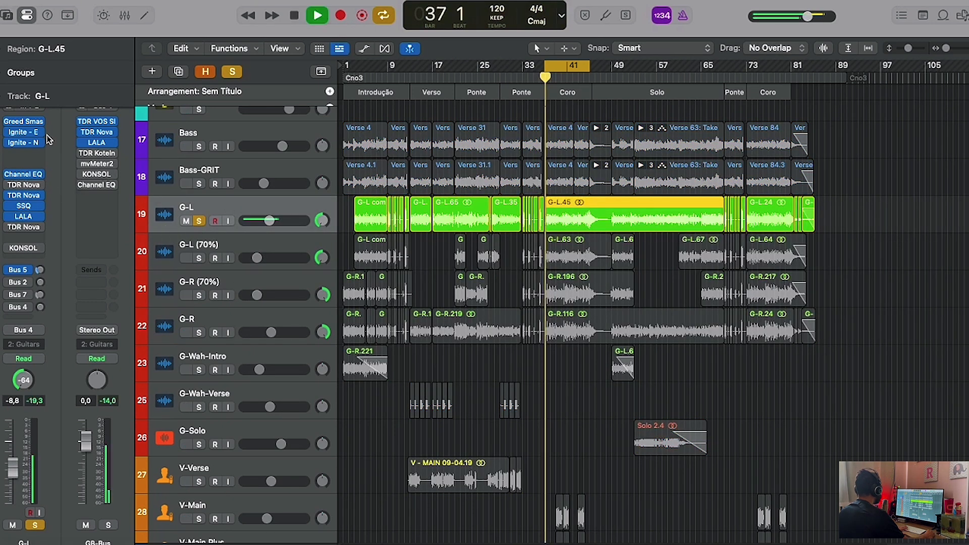
# - Examine the Greed Smasher pedal and Ignite Emissary amp settings on the G-L track, closing both plug-ins
pyautogui.click(23, 123)
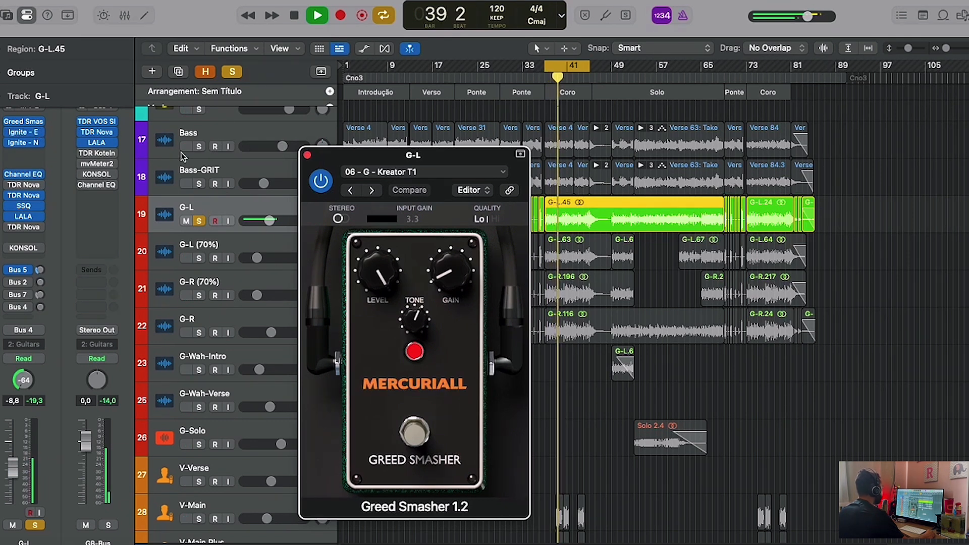
pyautogui.click(20, 134)
pyautogui.moveTo(737, 169); pyautogui.dragTo(600, 159)
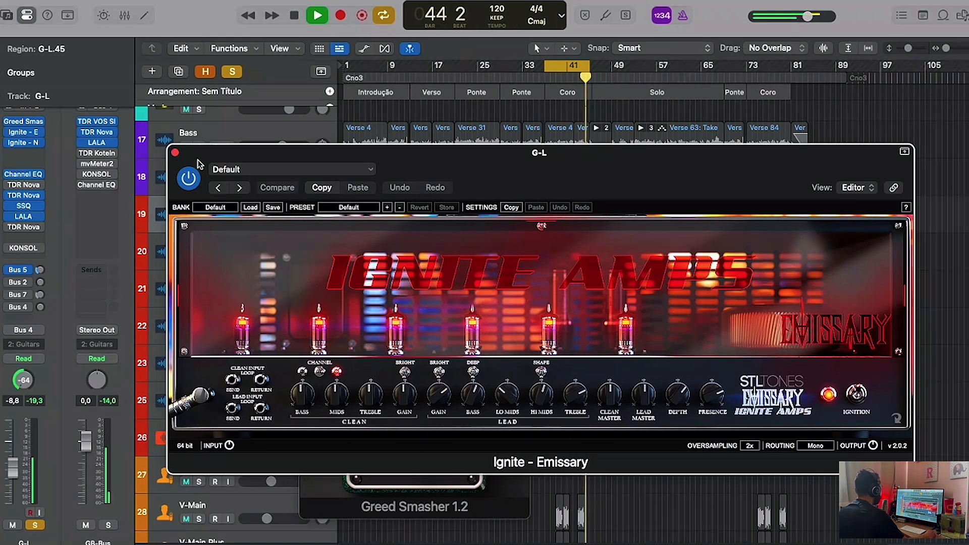
pyautogui.click(175, 153)
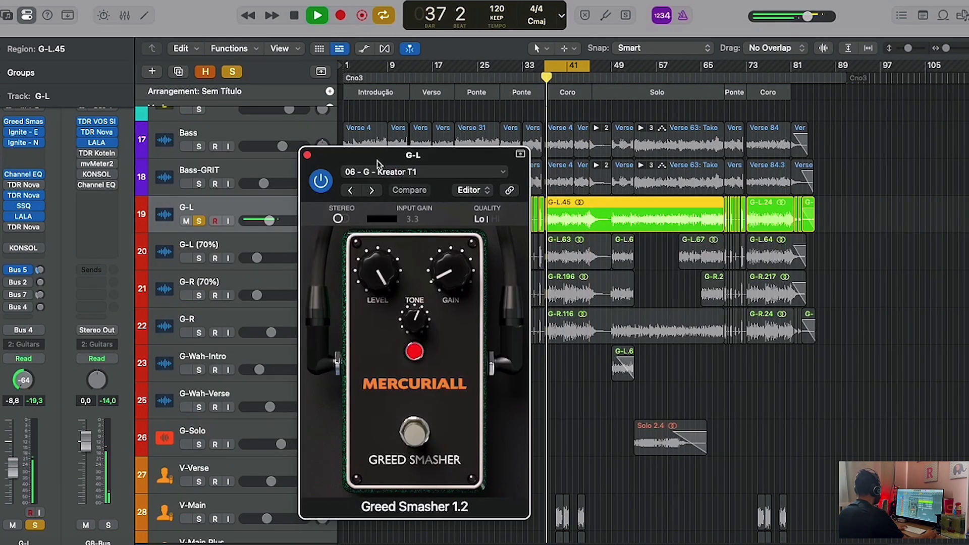
pyautogui.click(307, 155)
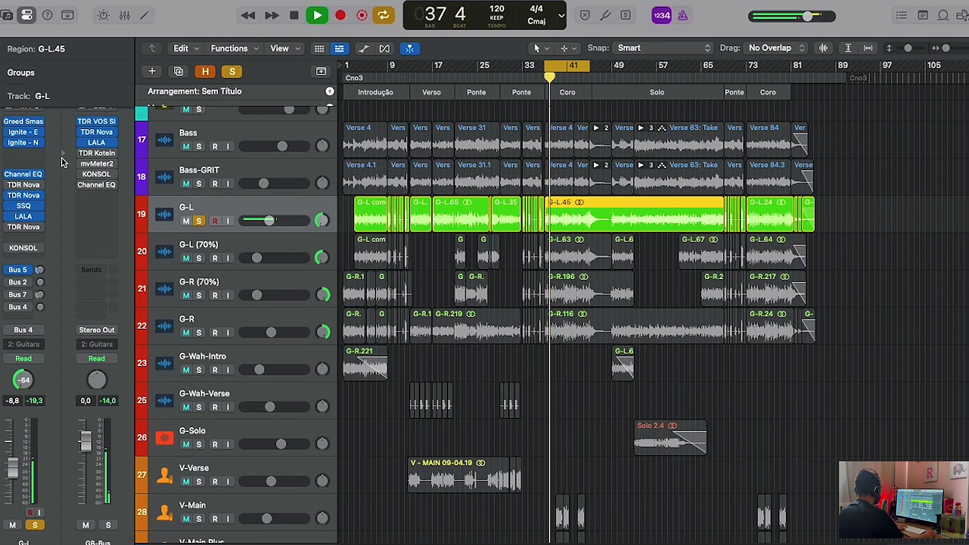
# - Examine the Channel EQ and the "G - Side Bodhi" TDR Nova settings on the G-L track
pyautogui.click(32, 175)
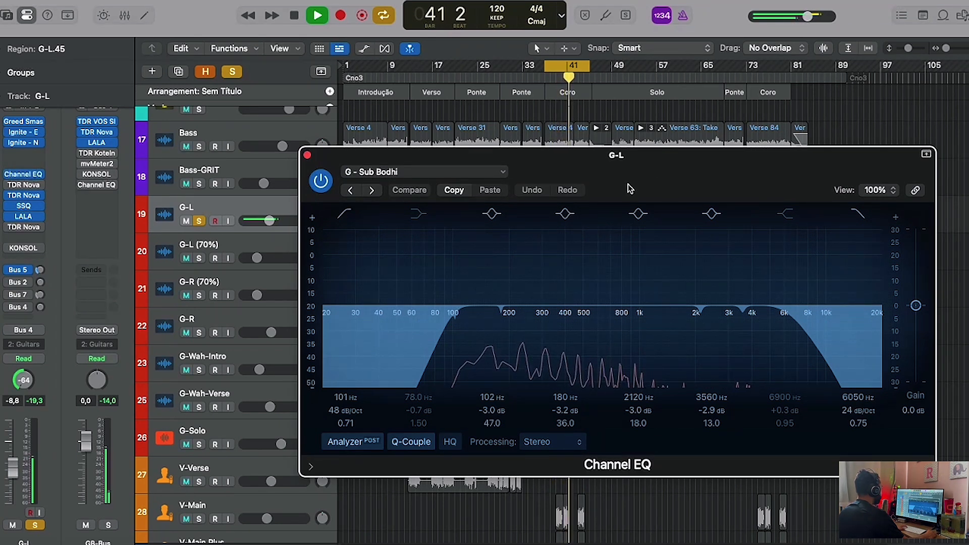
pyautogui.click(307, 155)
pyautogui.click(21, 196)
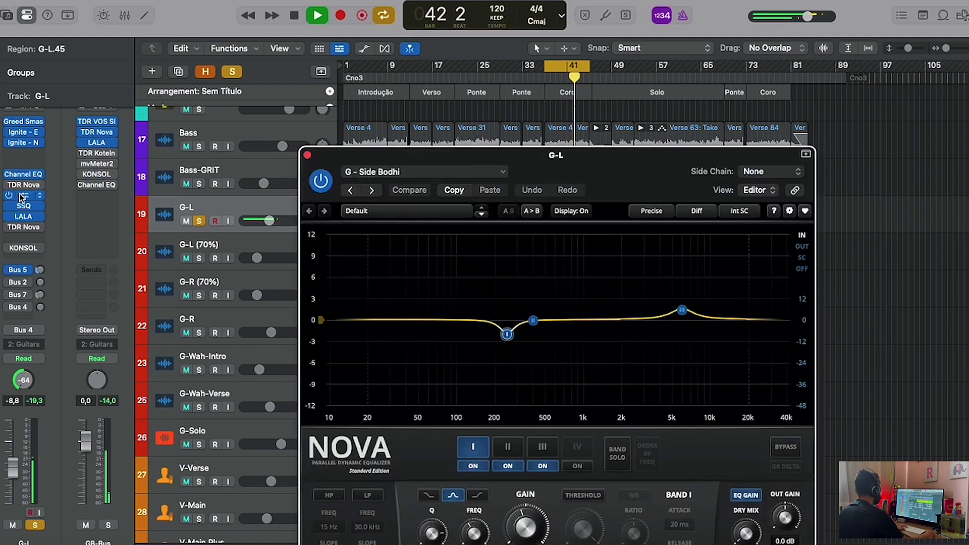
pyautogui.moveTo(548, 157); pyautogui.dragTo(559, 83)
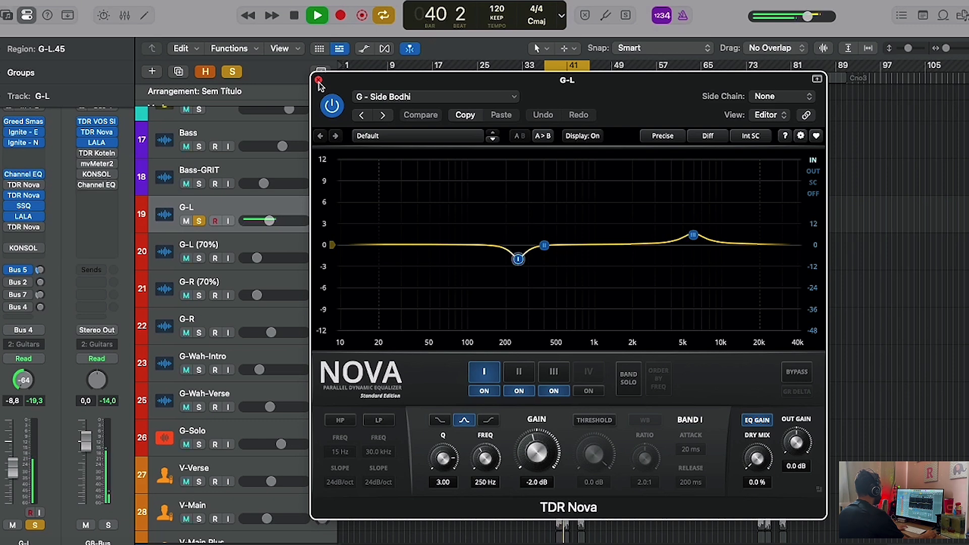
pyautogui.click(318, 81)
# - Enable the bypassed TDR Nova directly after the Channel EQ on G-L and review its "G - Mid G1 Bodhi" settings
pyautogui.moveTo(9, 188)
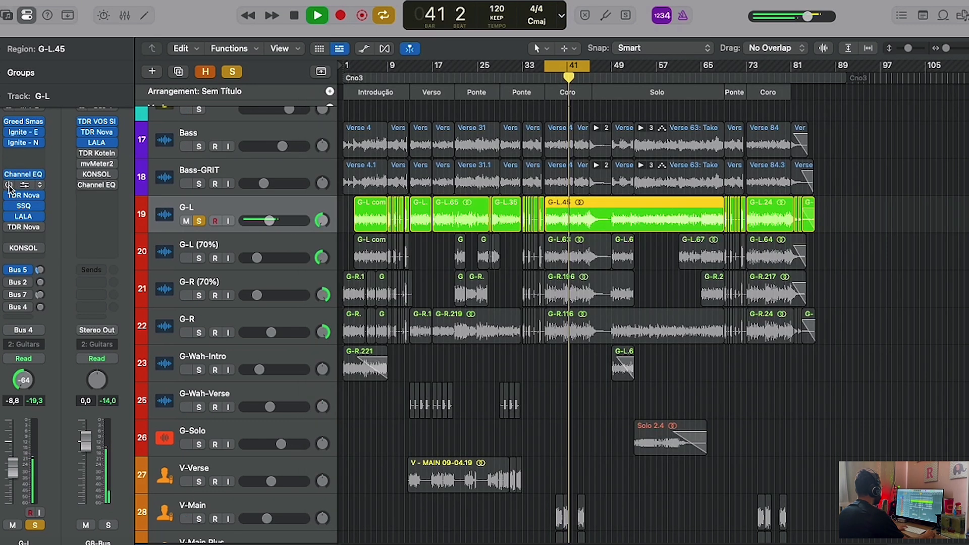
pyautogui.click(26, 185)
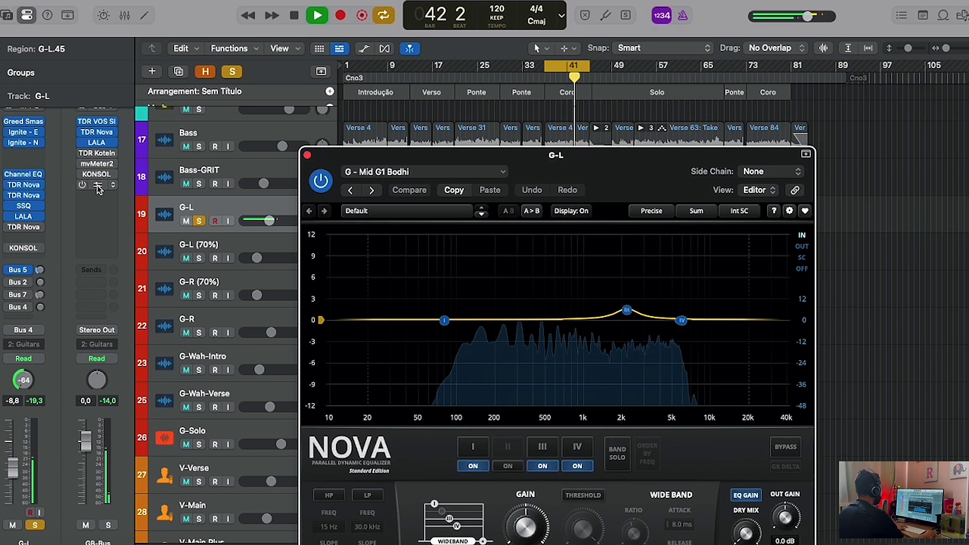
pyautogui.moveTo(640, 187); pyautogui.dragTo(641, 128)
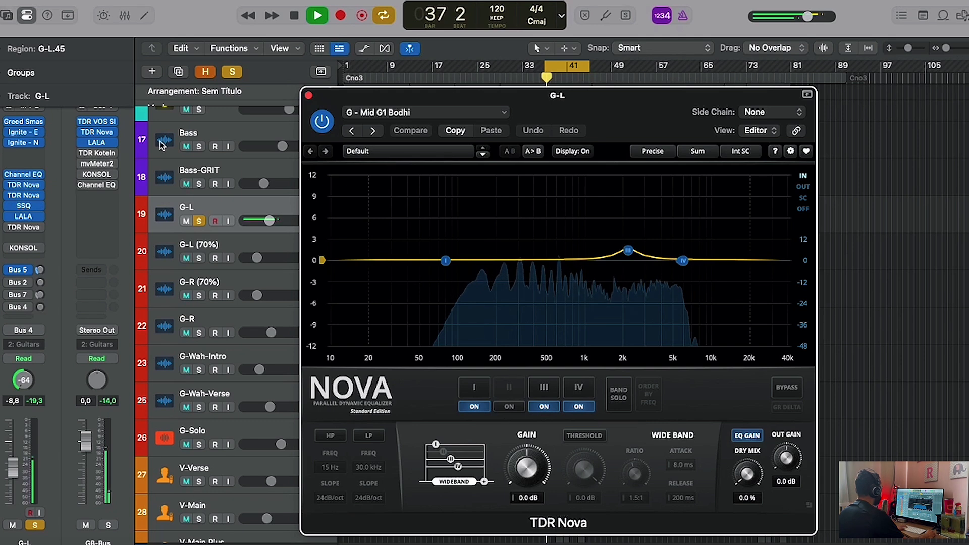
pyautogui.click(308, 96)
# - Examine the SSQ equalizer and the LALA leveling amplifier settings on the G-L track
pyautogui.click(29, 206)
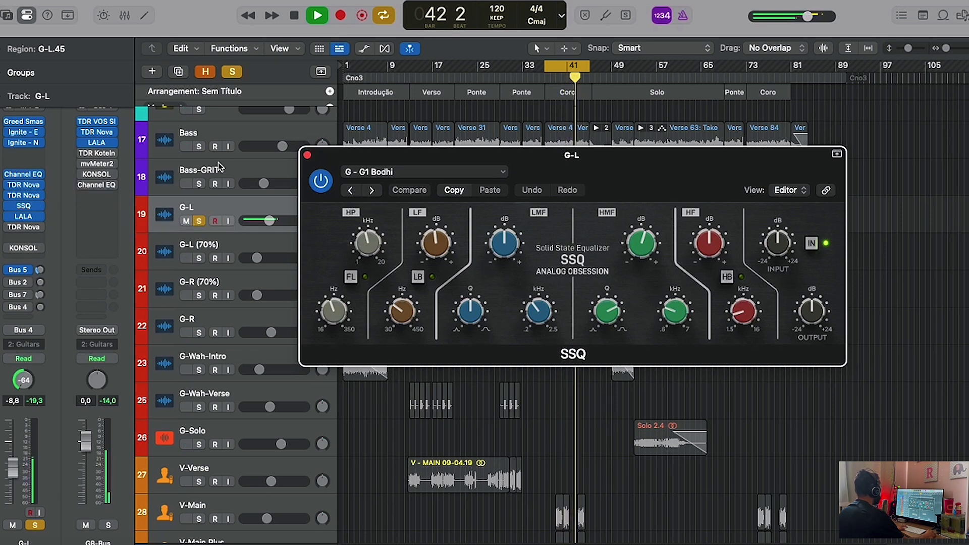
pyautogui.click(23, 206)
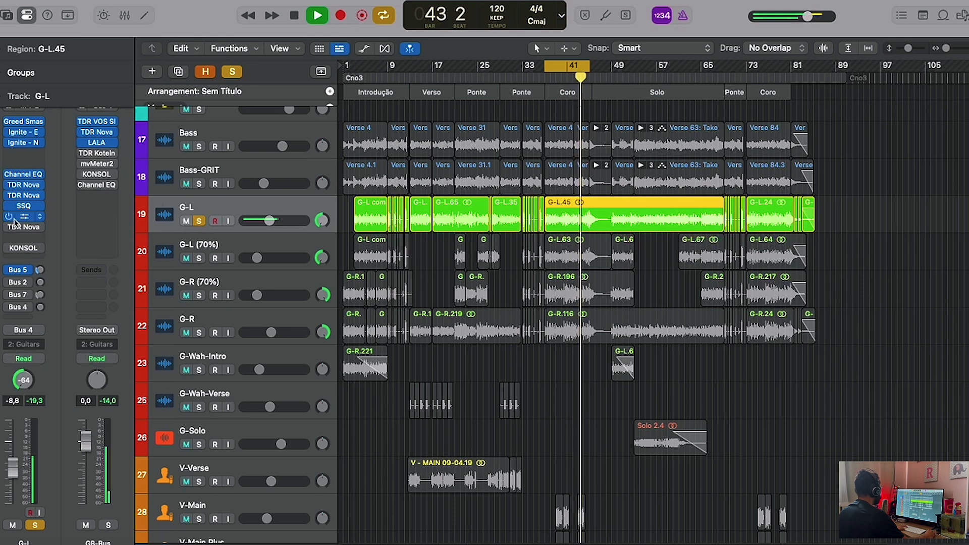
pyautogui.click(20, 217)
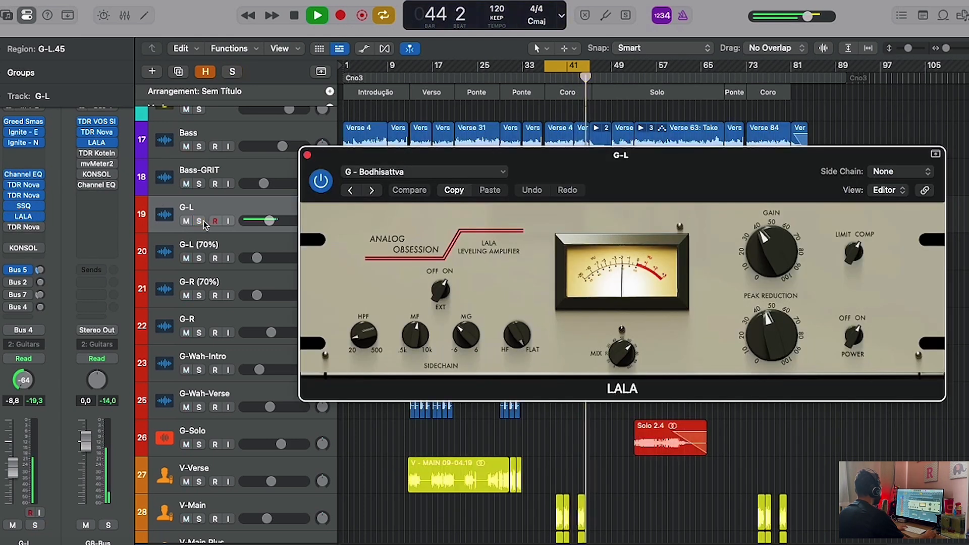
# - Unsolo the G-L track to hear it in the full mix, close the LALA plug-in and stop playback
pyautogui.click(200, 222)
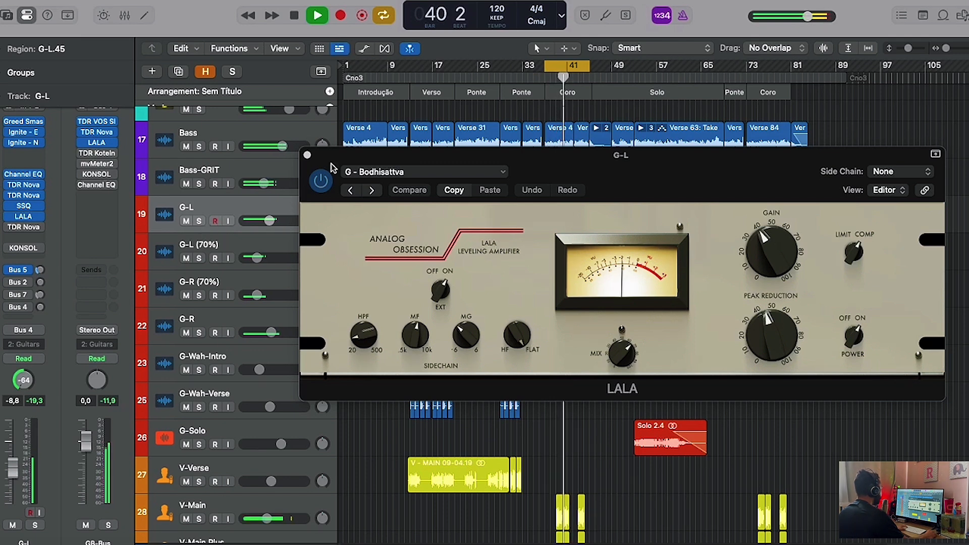
pyautogui.press('super+w')
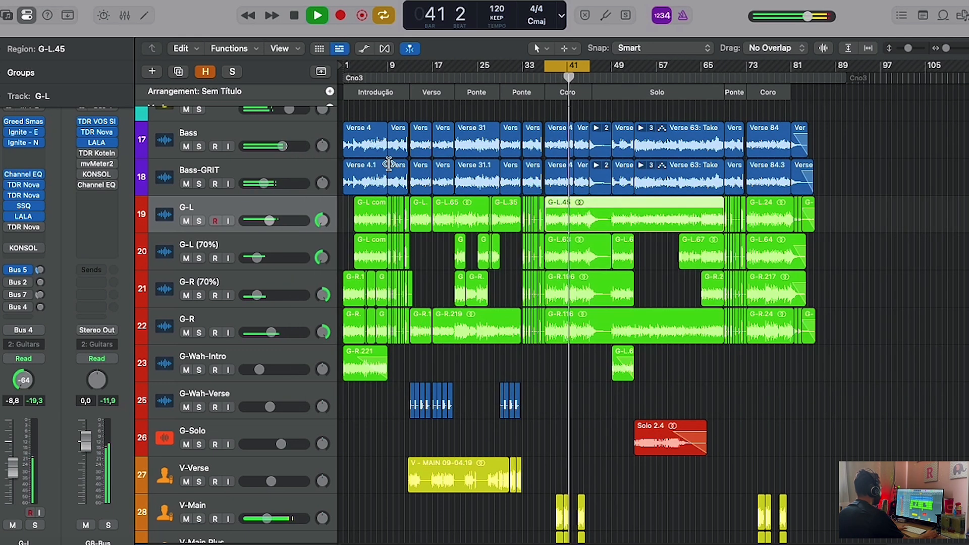
pyautogui.press('space')
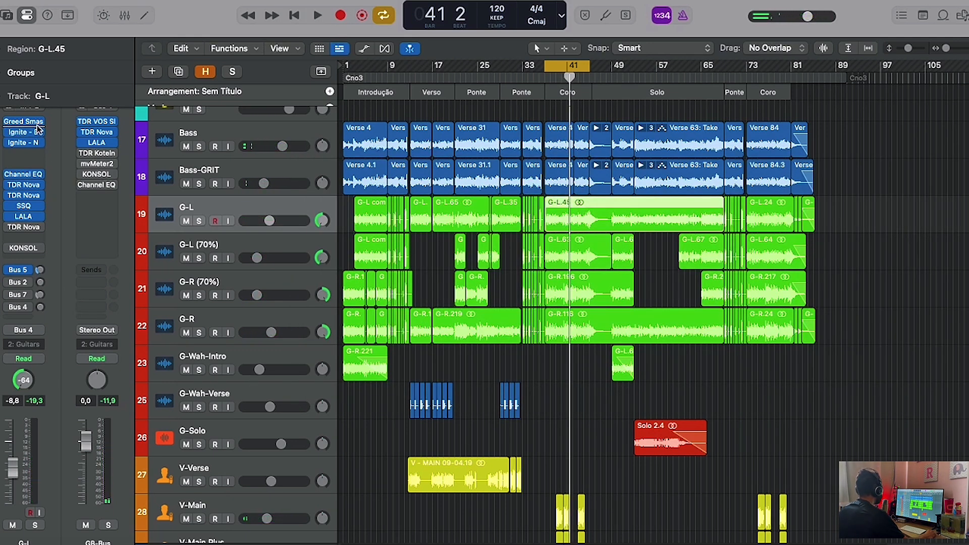
# - Examine the cabinet impulse responses loaded in the Ignite NadIR plug-in on the G-L track
pyautogui.moveTo(37, 124)
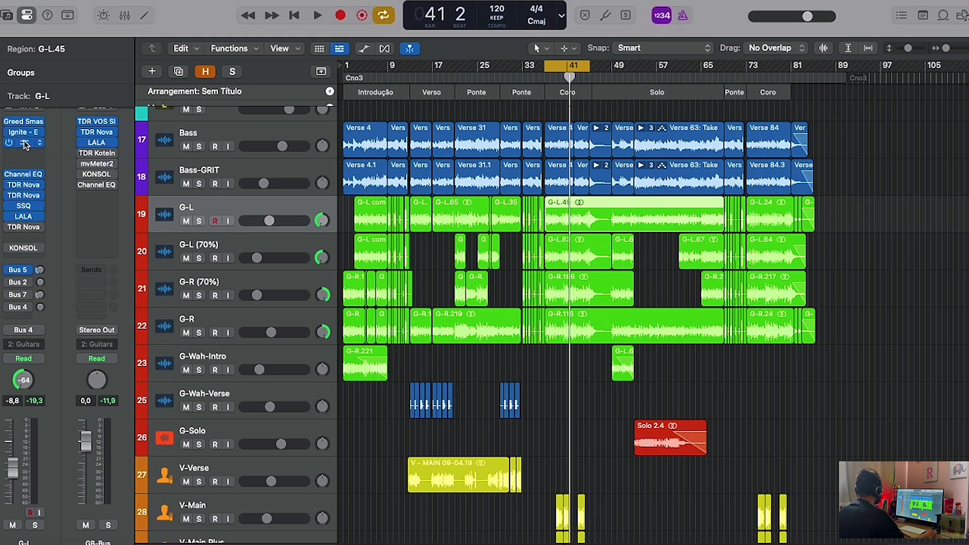
pyautogui.click(25, 143)
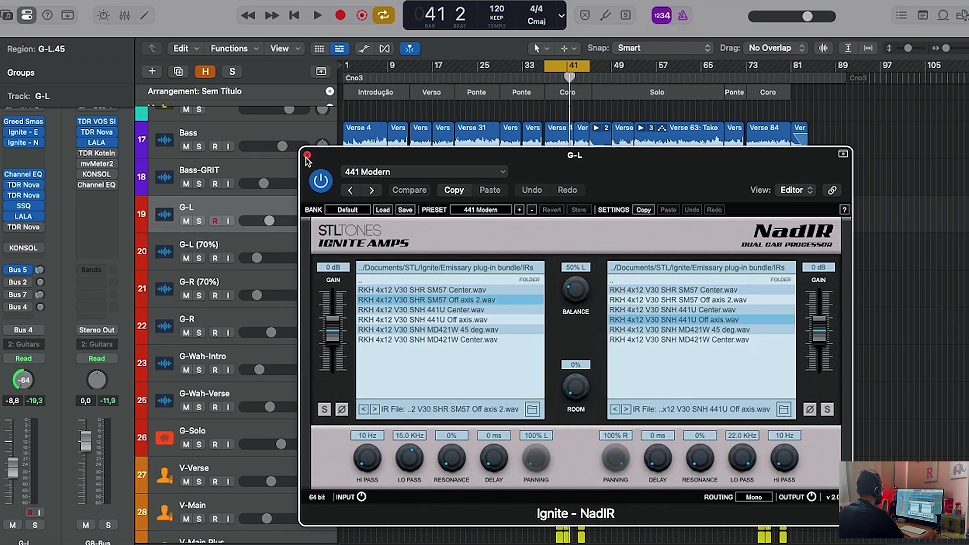
pyautogui.click(307, 155)
# - Examine the "G - Sub Bodhi" Channel EQ and the Mid and Side TDR Nova equalizers on the G-L track
pyautogui.moveTo(116, 191); pyautogui.dragTo(96, 185)
pyautogui.click(24, 173)
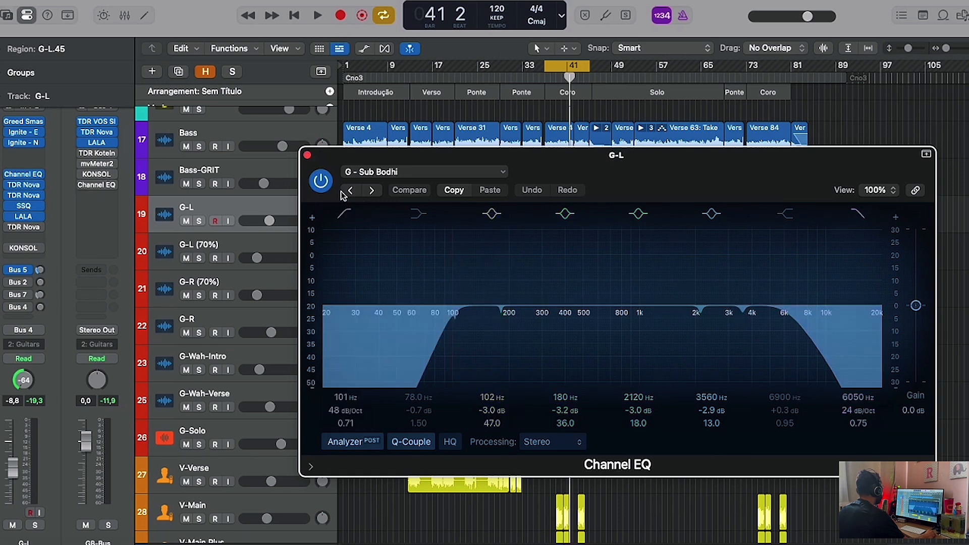
pyautogui.click(25, 177)
pyautogui.click(24, 185)
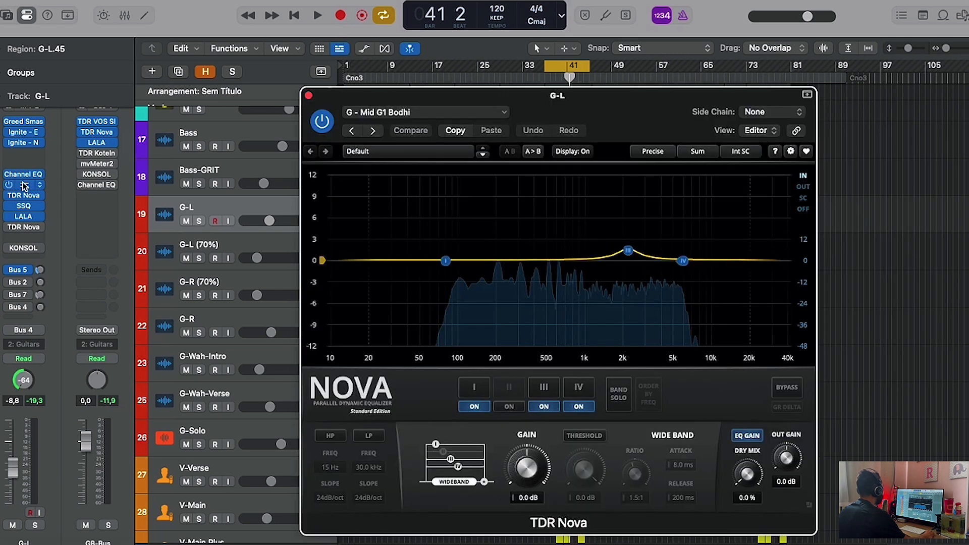
pyautogui.click(308, 95)
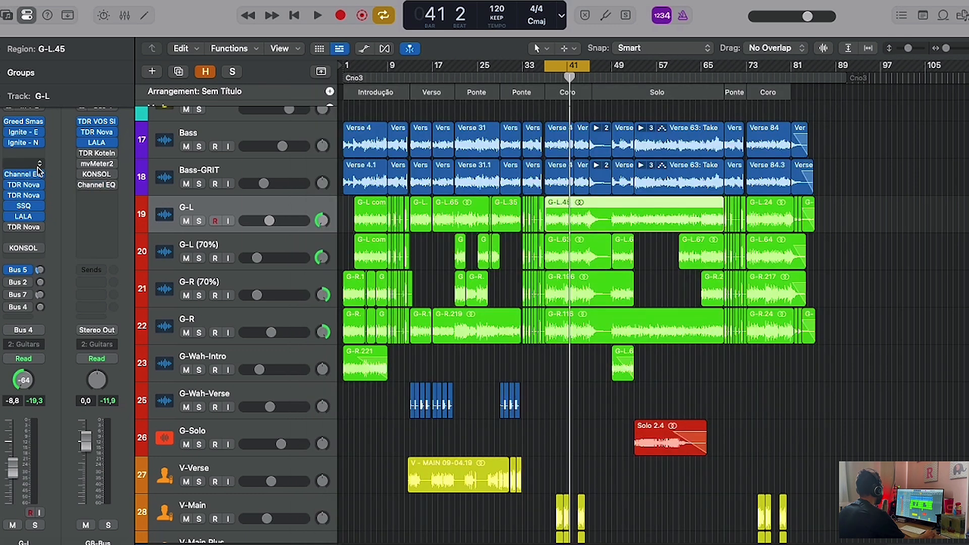
pyautogui.click(24, 196)
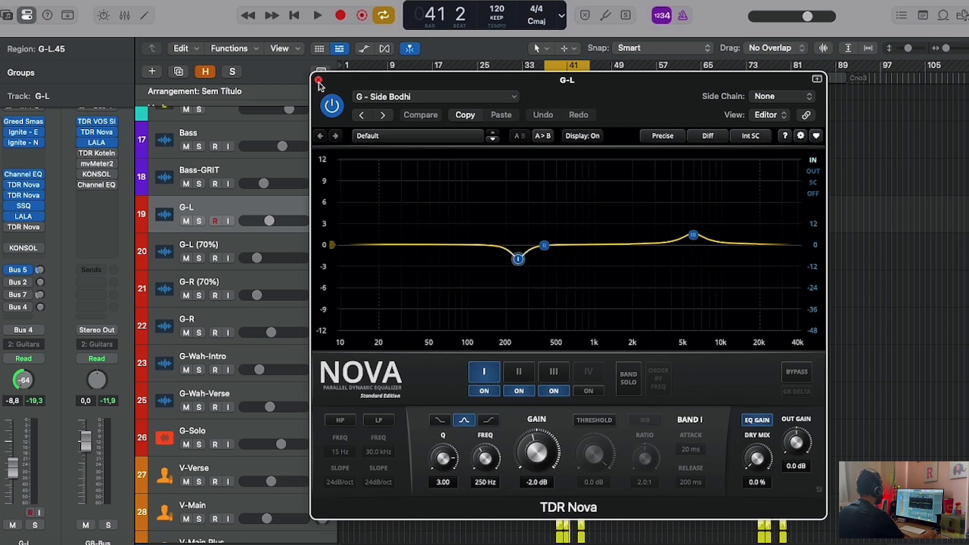
pyautogui.click(318, 80)
# - Review the "G - G1 Bodhi" SSQ preset and the "G - Bodhisattva" LALA preset on the G-L track
pyautogui.click(25, 206)
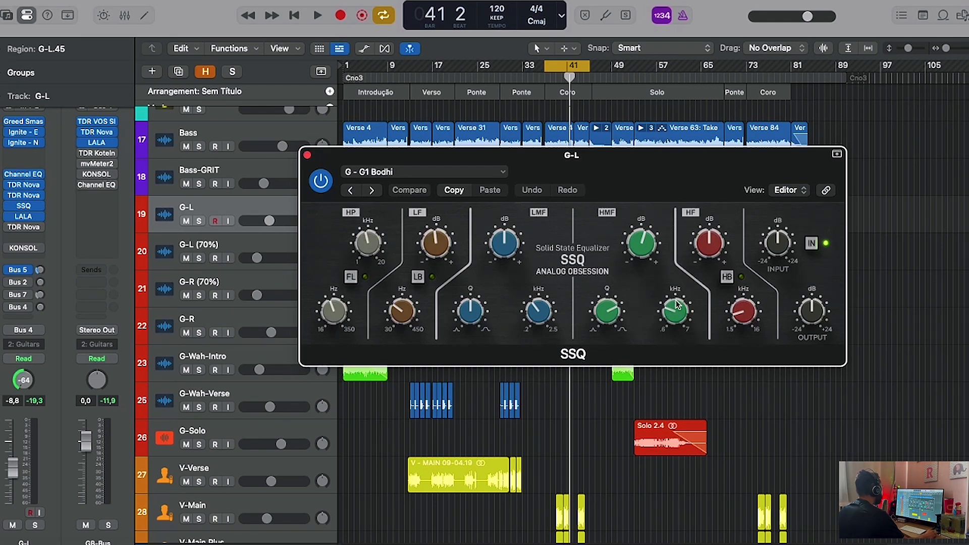
pyautogui.click(307, 155)
pyautogui.click(23, 216)
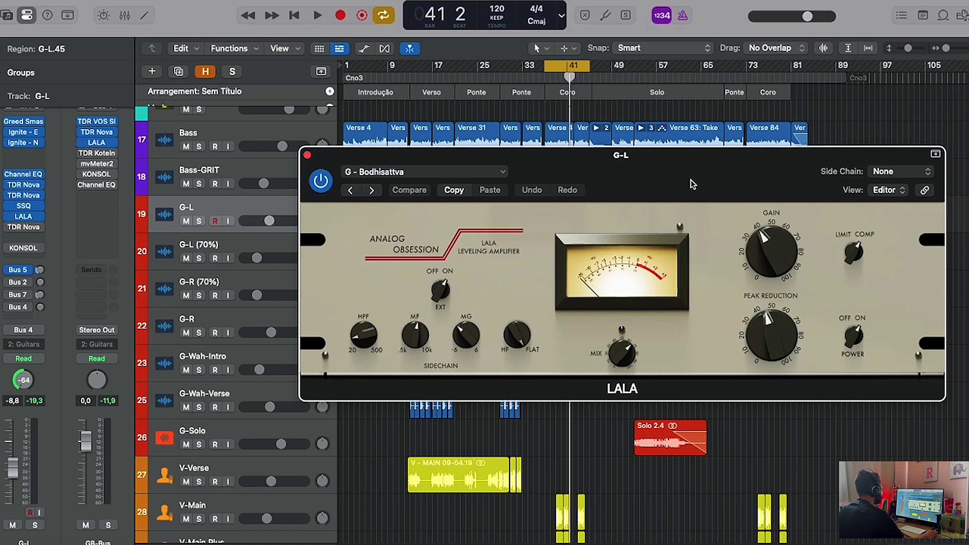
pyautogui.click(308, 155)
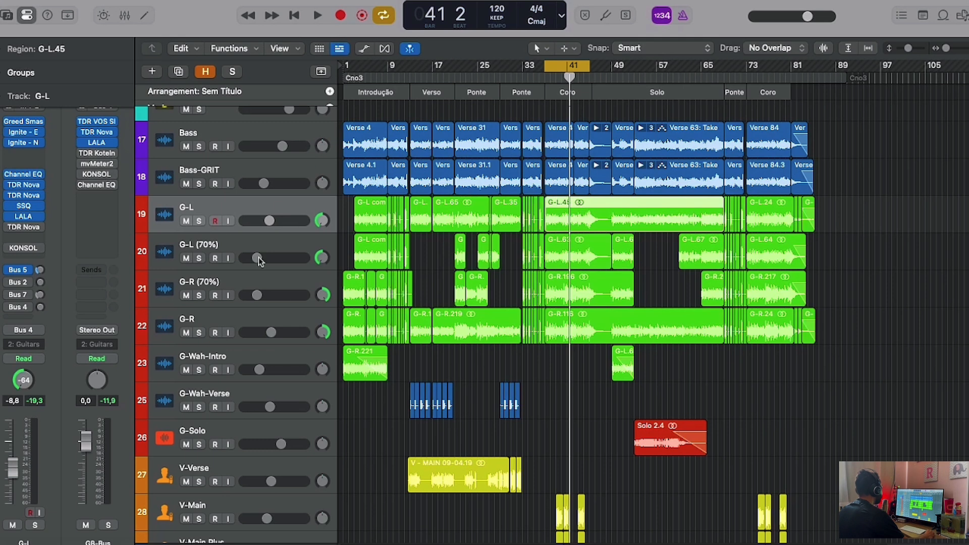
# - Select the G-R track and examine its "G - Mid G4 Bodhi" TDR Nova curve and Ignite Emissary amp settings
pyautogui.click(230, 329)
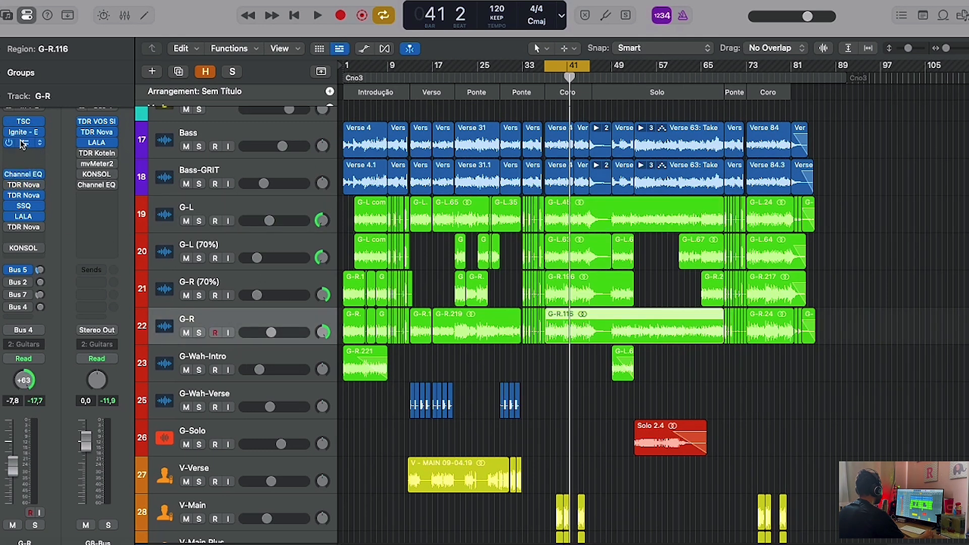
pyautogui.click(28, 186)
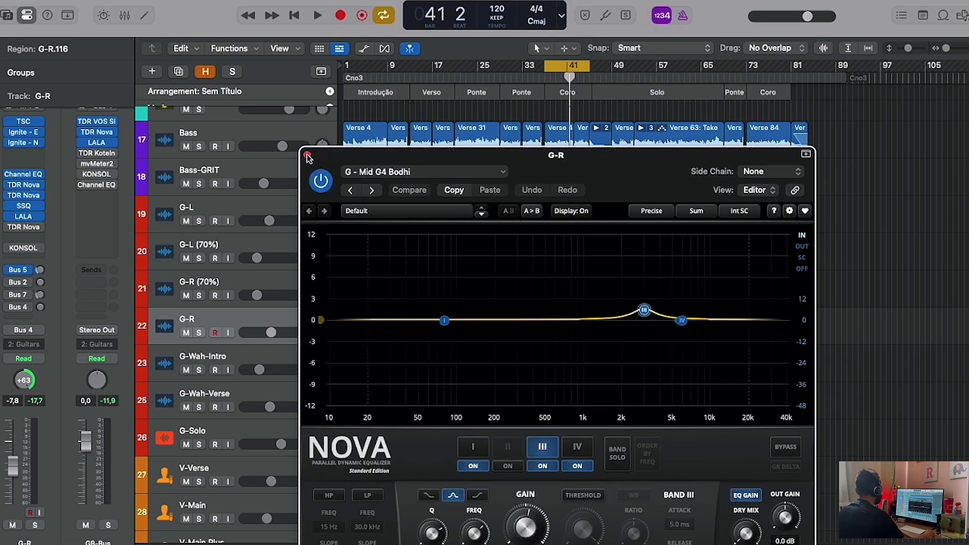
pyautogui.click(307, 155)
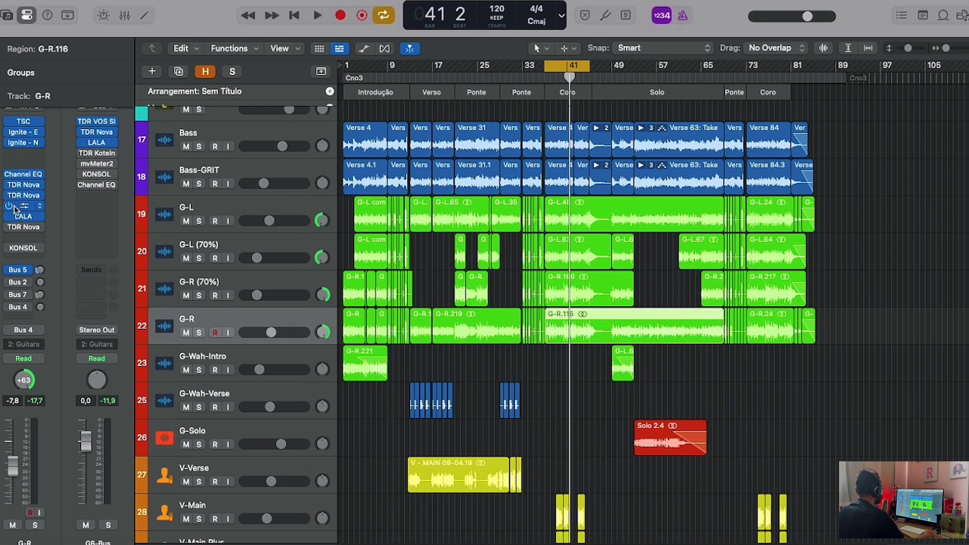
pyautogui.click(24, 134)
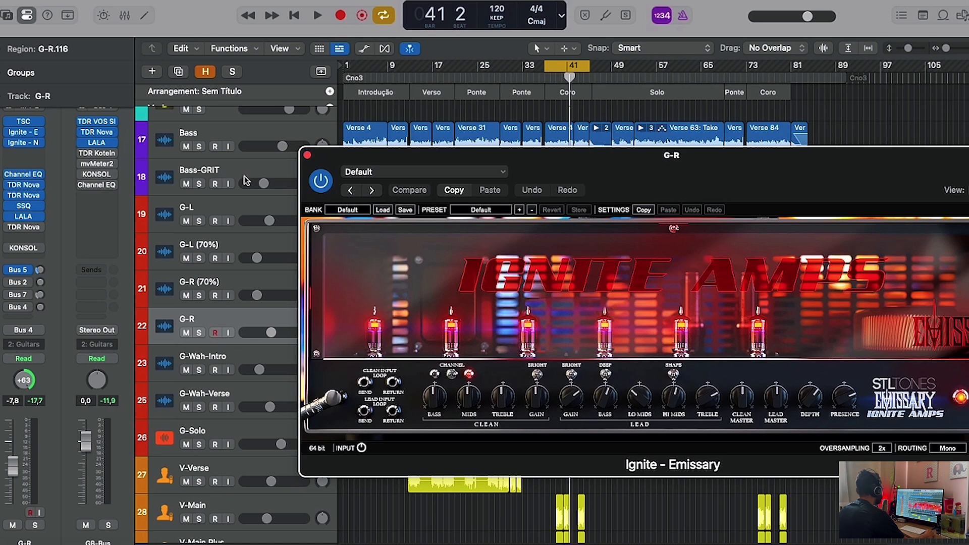
pyautogui.click(307, 155)
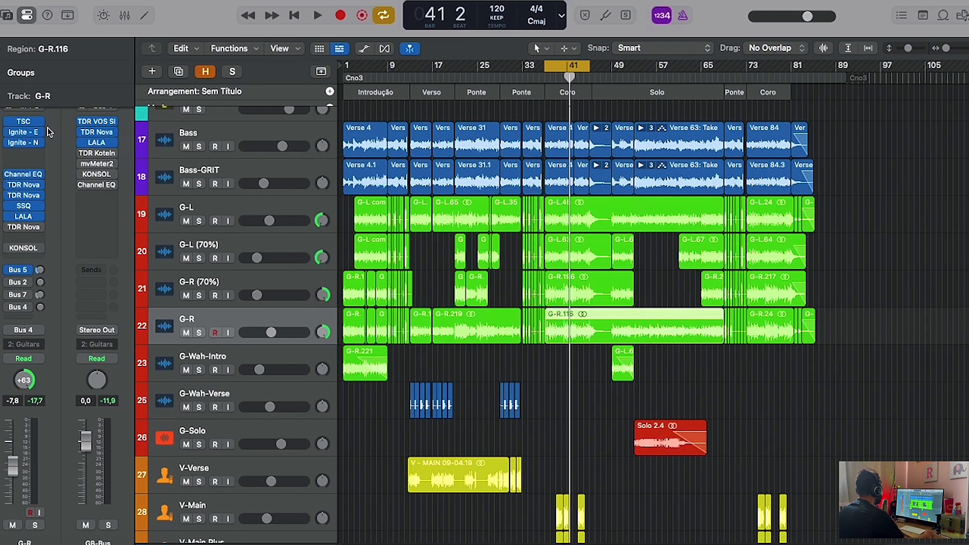
# - Open the TSC overdrive on G-R, audition the track in solo and in the full mix, and close the plug-in
pyautogui.click(24, 125)
pyautogui.click(200, 334)
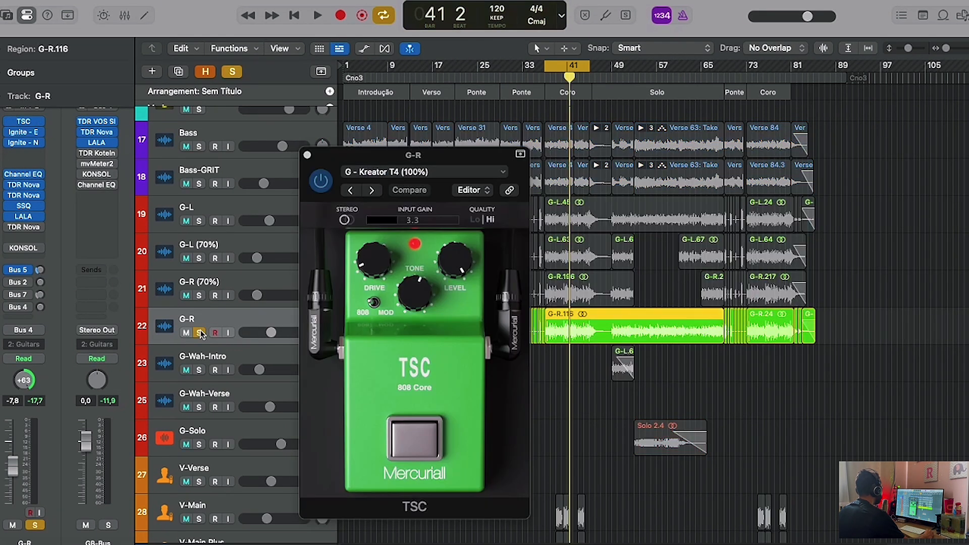
pyautogui.press('space')
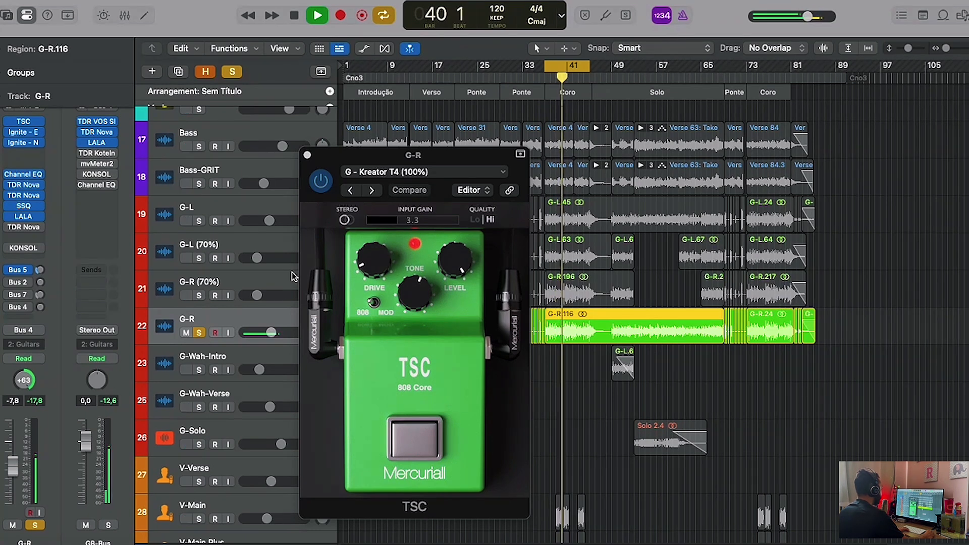
pyautogui.press('s')
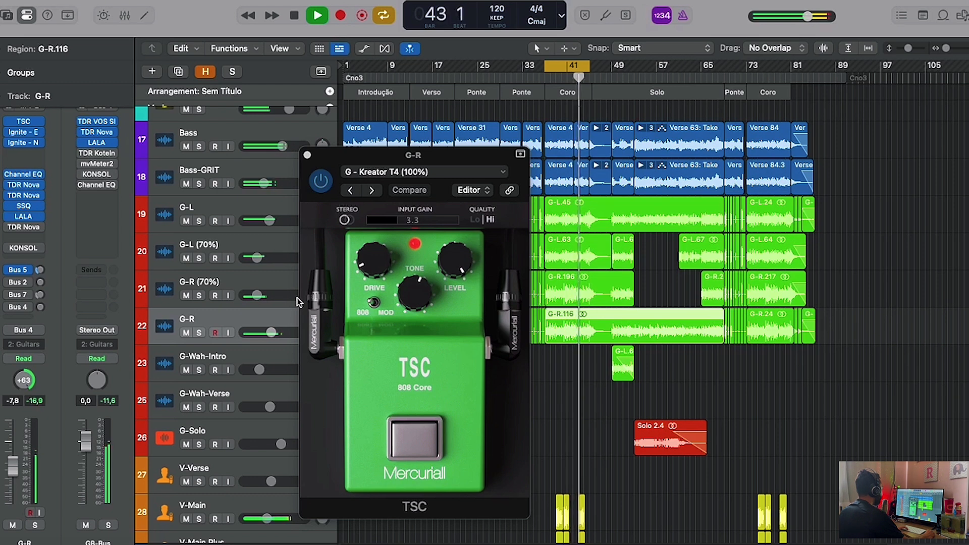
pyautogui.press('space')
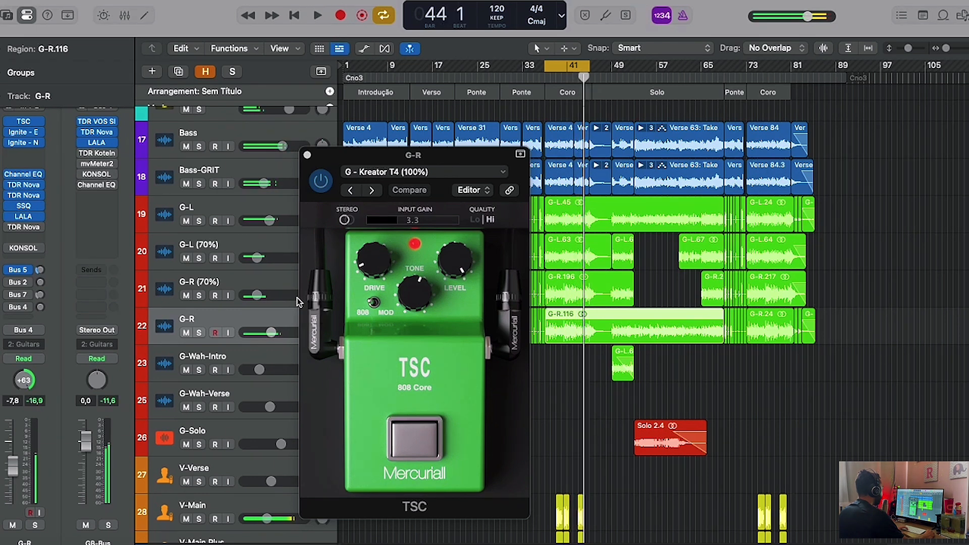
pyautogui.click(306, 155)
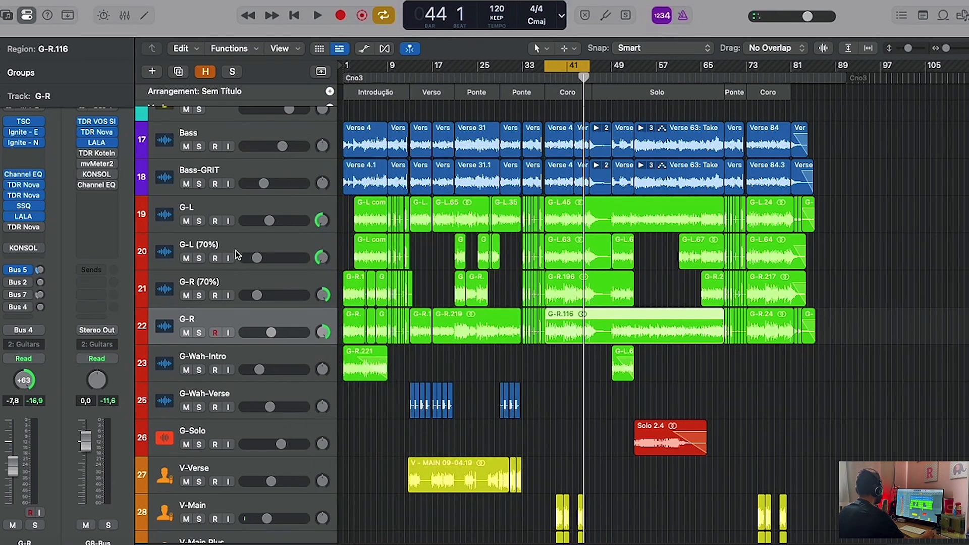
# - Select the G-L (70%) track and examine its Ignite Emissary, SSQ and Channel EQ settings
pyautogui.click(240, 265)
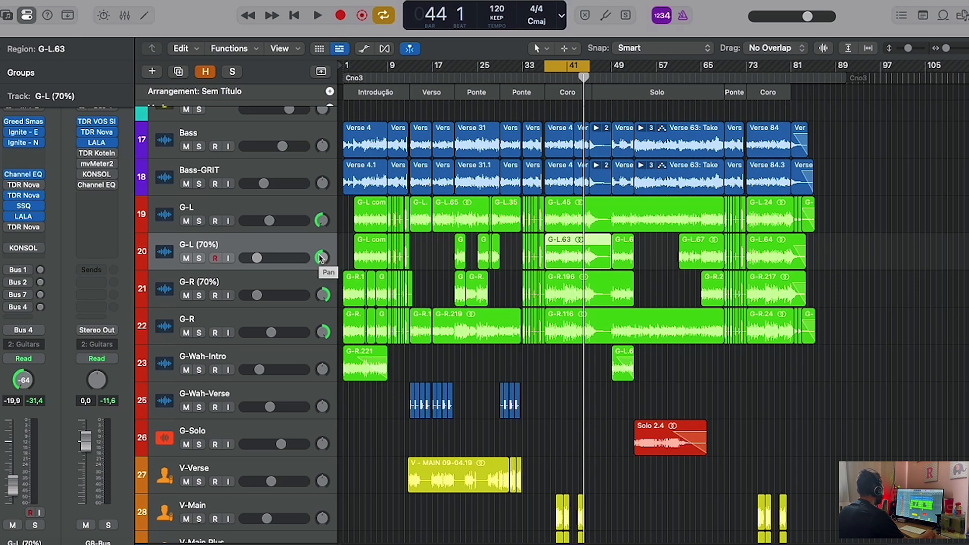
pyautogui.click(25, 133)
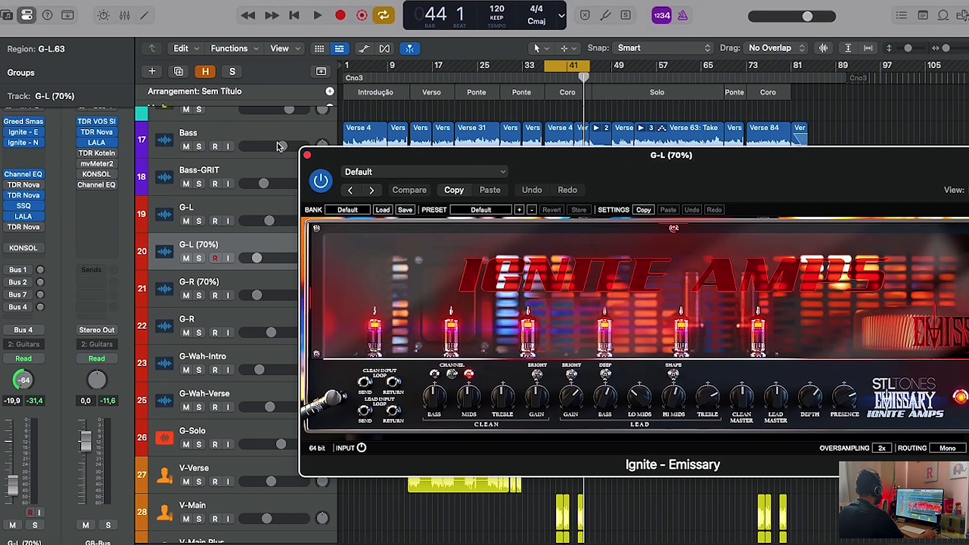
pyautogui.click(308, 156)
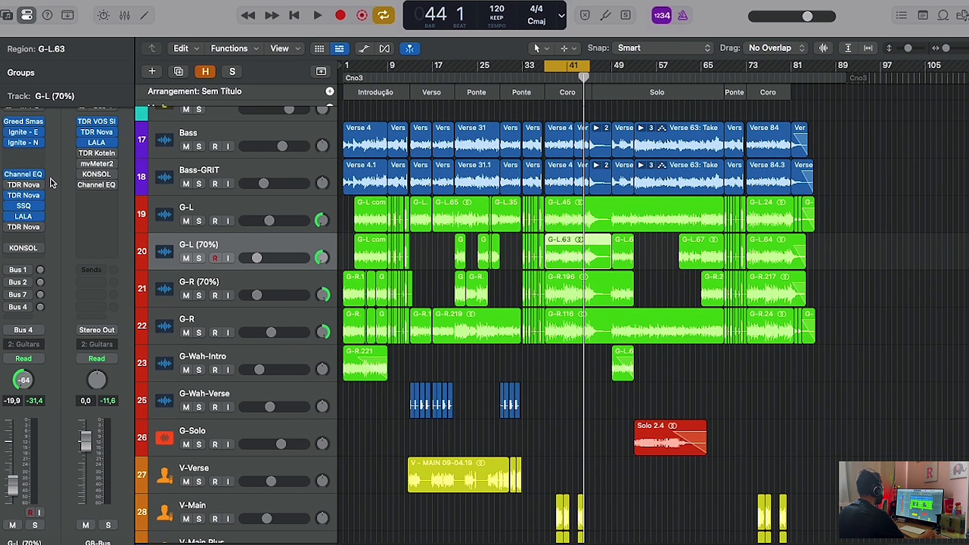
pyautogui.click(24, 206)
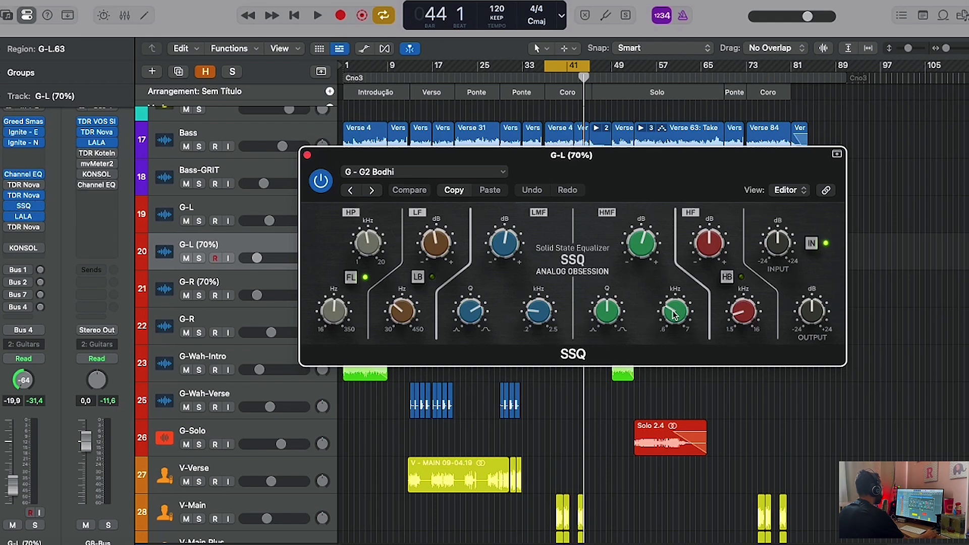
pyautogui.click(307, 156)
pyautogui.click(28, 176)
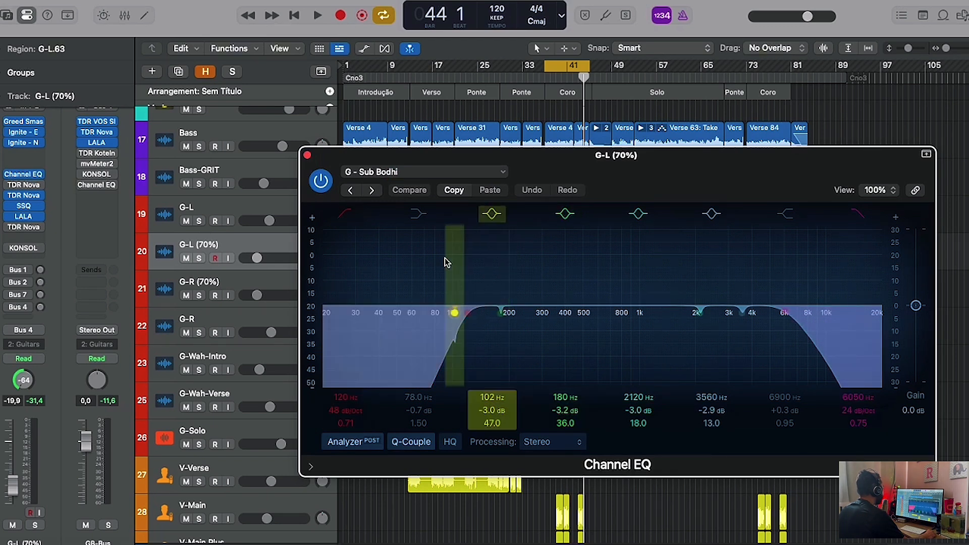
pyautogui.click(307, 156)
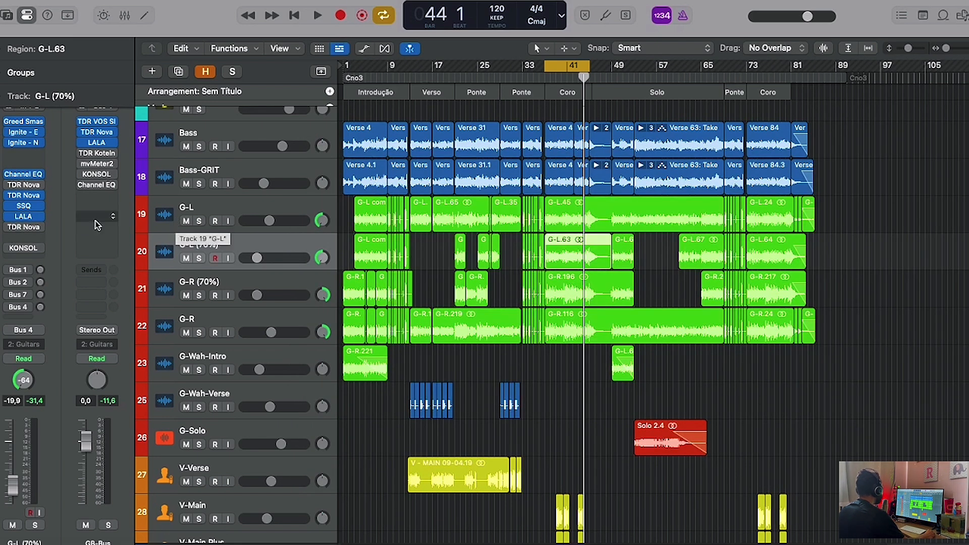
# - Solo the G-L and G-R tracks together and play a short passage of the chorus
pyautogui.click(201, 222)
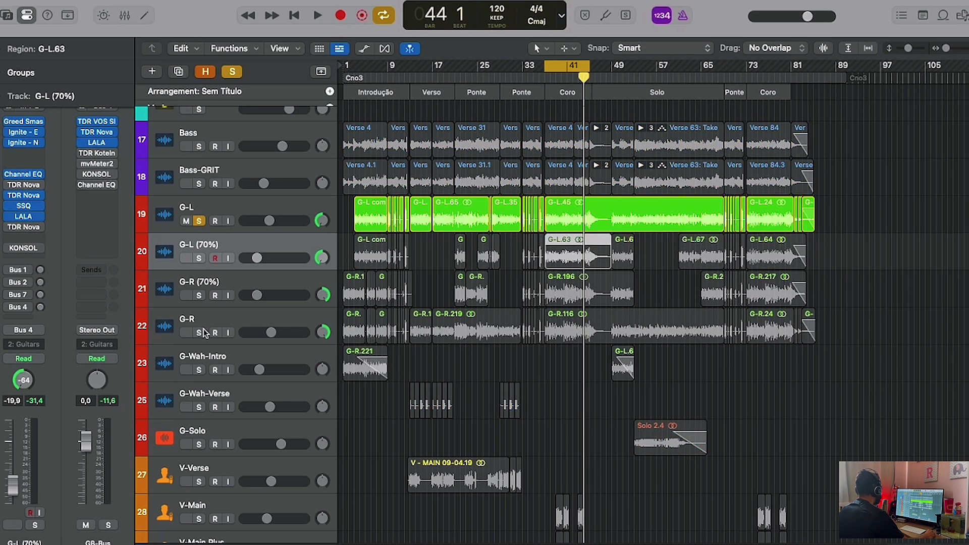
pyautogui.click(201, 333)
pyautogui.press('space')
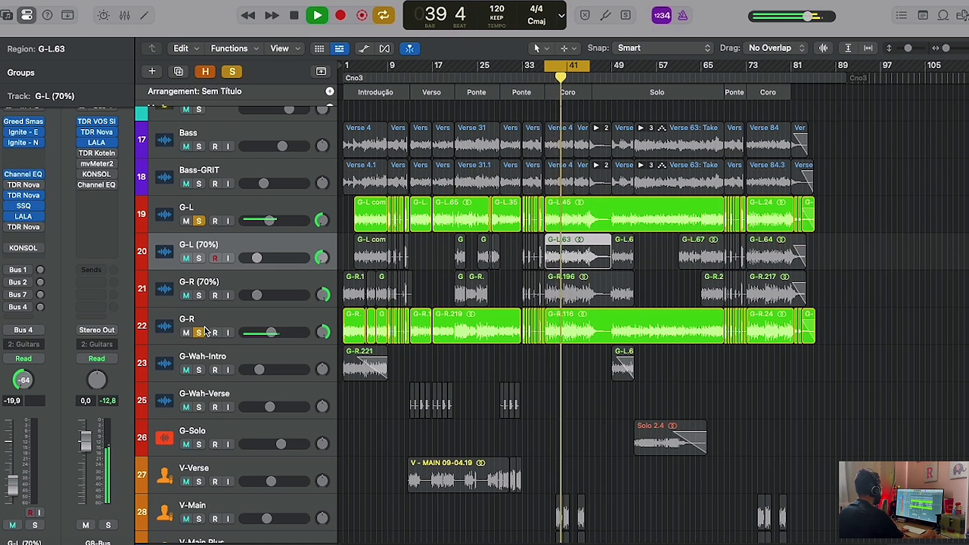
pyautogui.press('space')
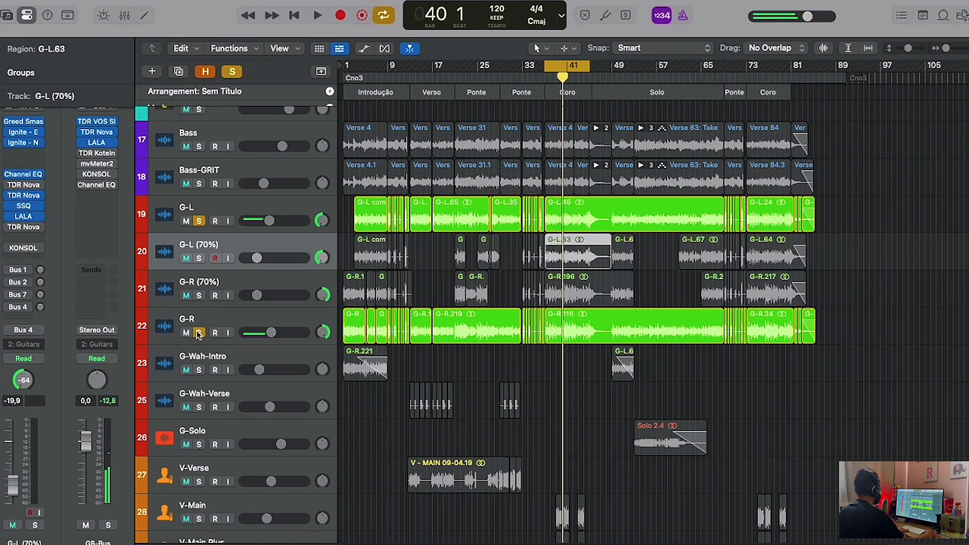
# - Compare G-L (70%) and G-R (70%) soloed on their own with all four rhythm guitar tracks soloed together, and stop playback
pyautogui.keyDown('alt'); pyautogui.click(199, 258); pyautogui.keyUp('alt')
pyautogui.click(200, 296)
pyautogui.press('space')
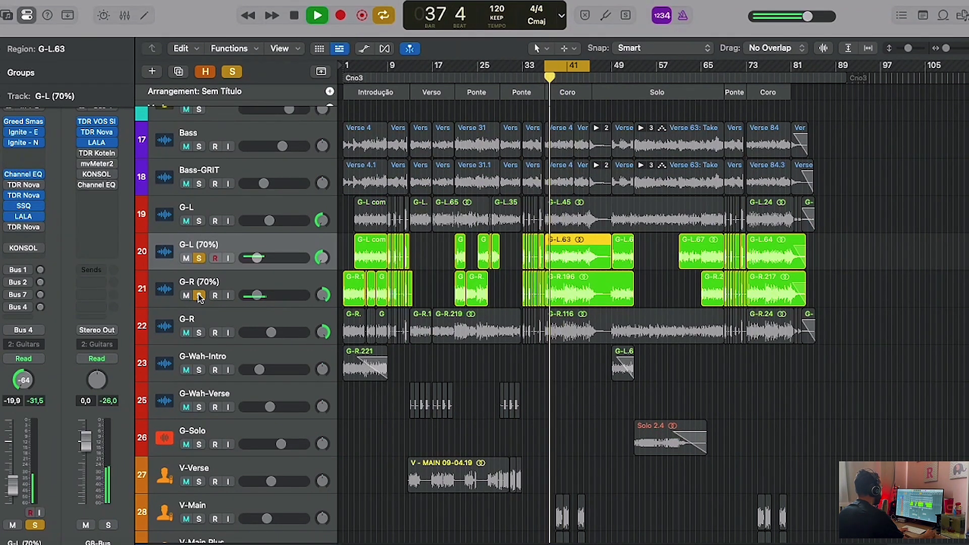
pyautogui.click(199, 221)
pyautogui.click(199, 333)
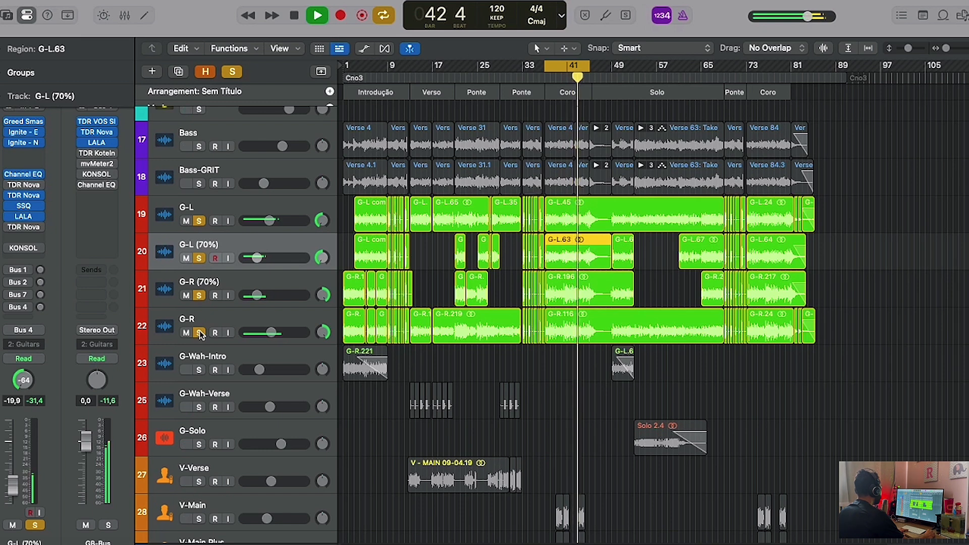
pyautogui.press('space')
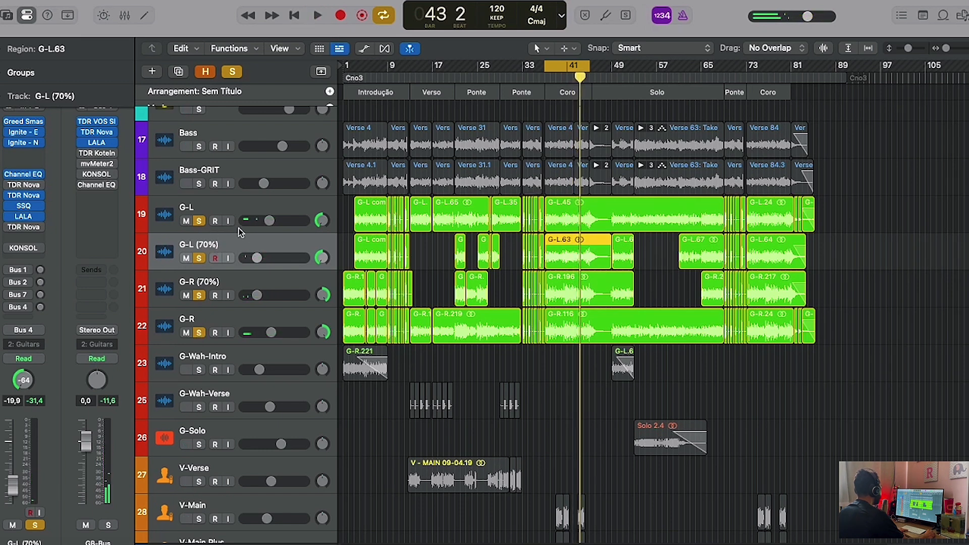
# - Select the four tracks from G-L to G-R, unsolo them together and play them in the full mix
pyautogui.click(241, 233)
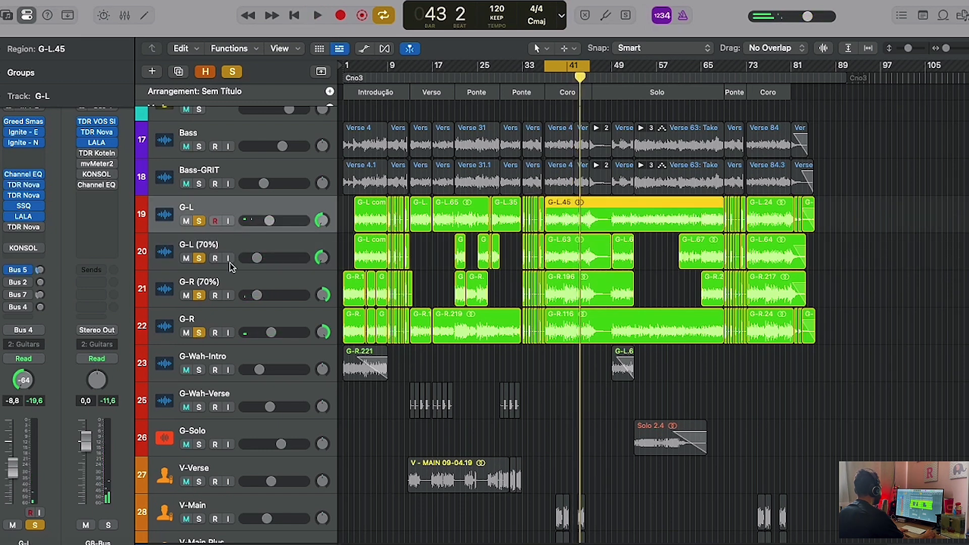
pyautogui.keyDown('shift'); pyautogui.click(239, 343); pyautogui.keyUp('shift')
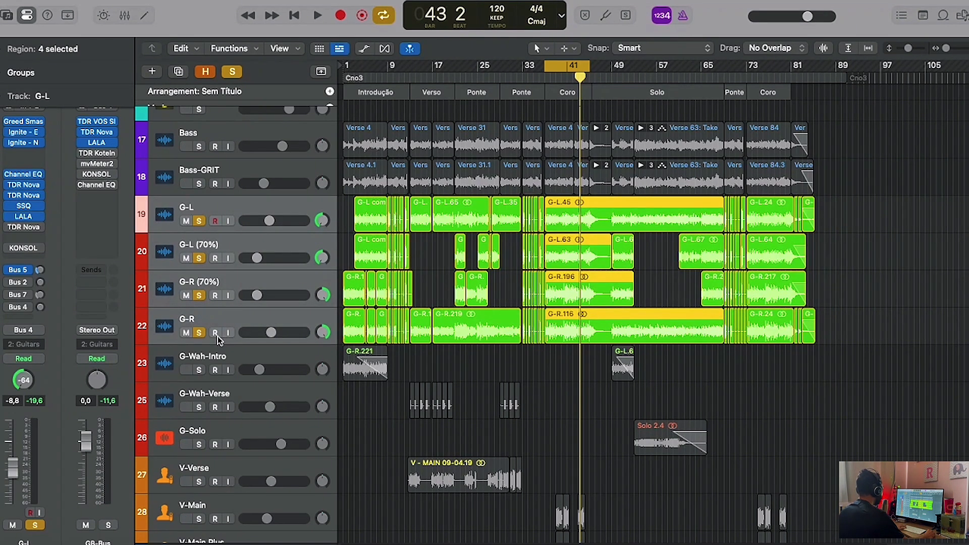
pyautogui.press('s')
pyautogui.hotkey('shift', 'space')
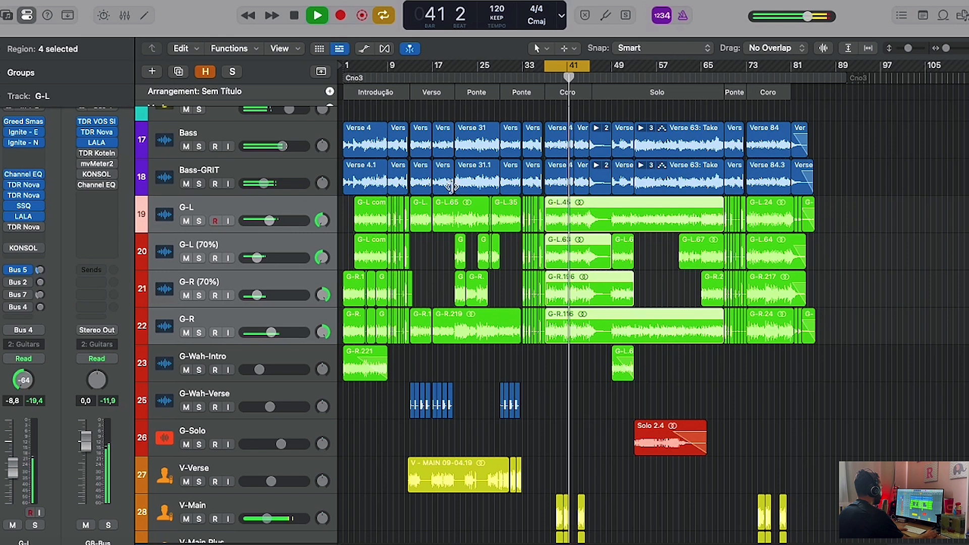
pyautogui.press('space')
# - Set the cycle range to about bars 60 to 70 in the Solo section, play it, and solo the four selected guitar tracks
pyautogui.click(580, 64)
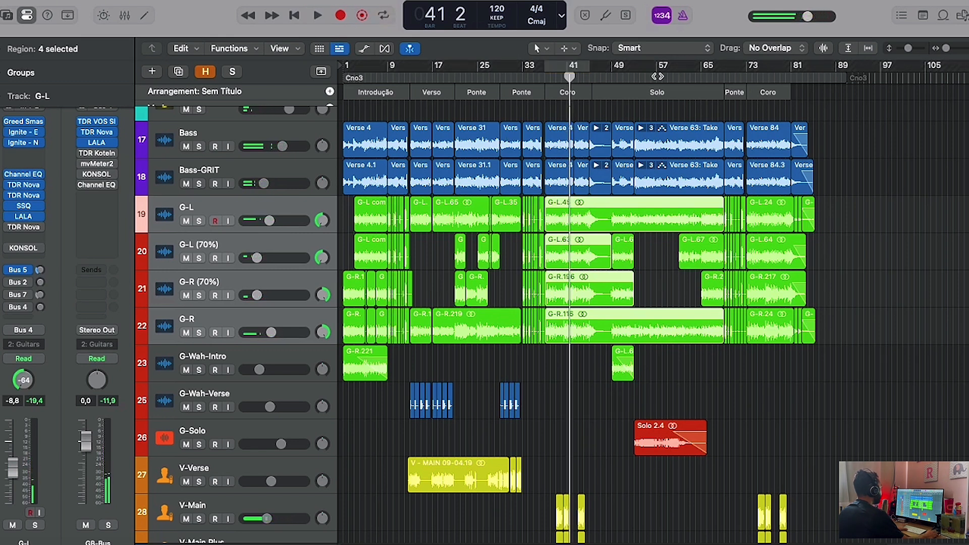
pyautogui.moveTo(675, 74); pyautogui.dragTo(729, 121)
pyautogui.press('space')
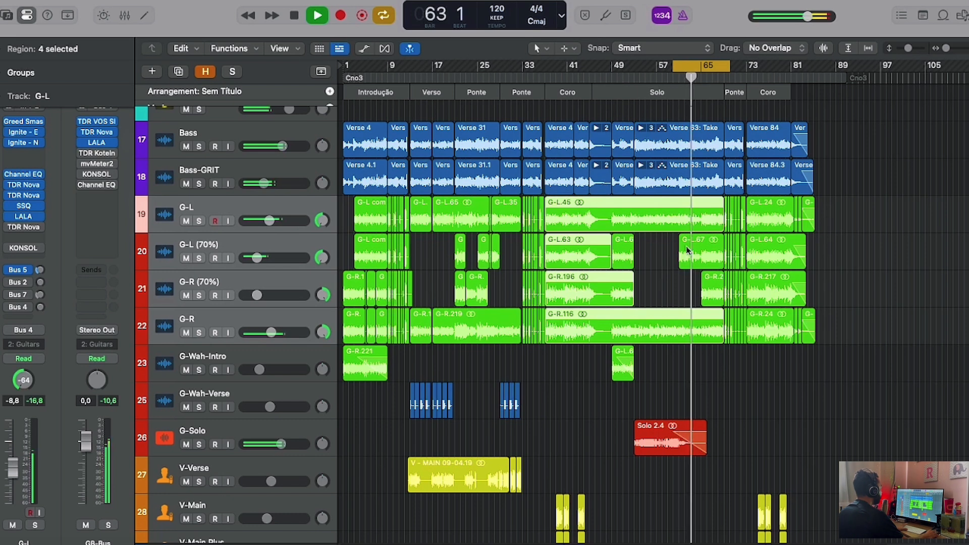
pyautogui.click(201, 296)
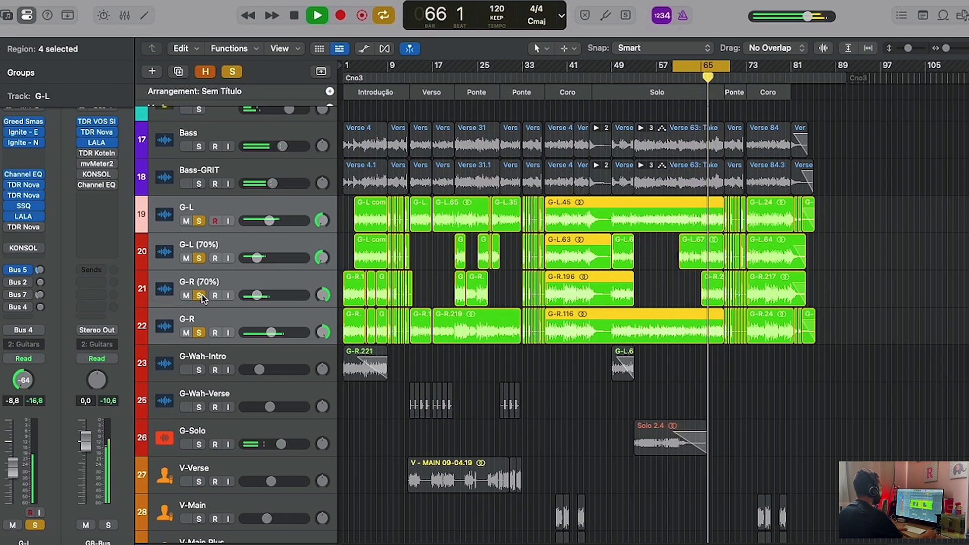
# - Unsolo the four selected guitar tracks together, play them in the full mix, and stop playback
pyautogui.click(201, 296)
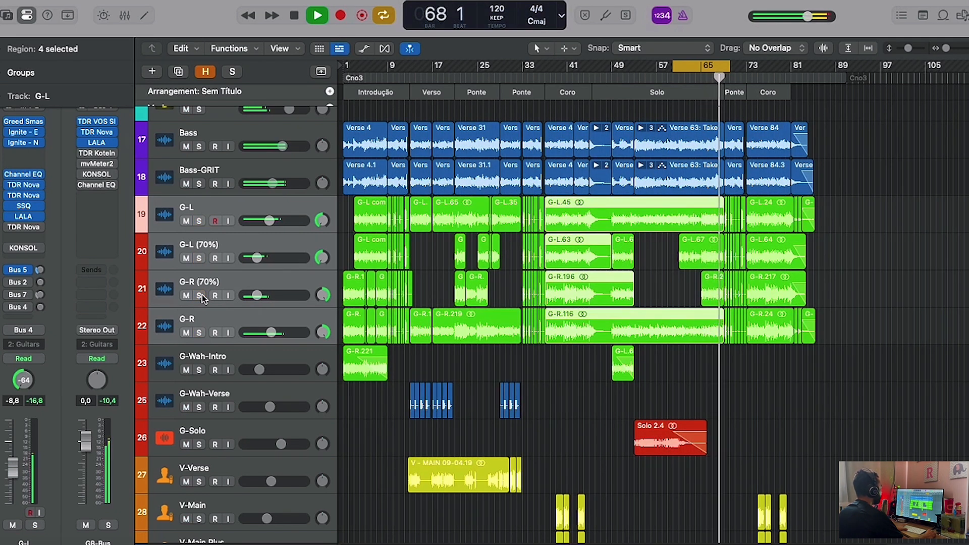
pyautogui.press('space')
# - Show the mixer and select the GB-Bus channel strip, bringing its audio effects into view
pyautogui.press('x')
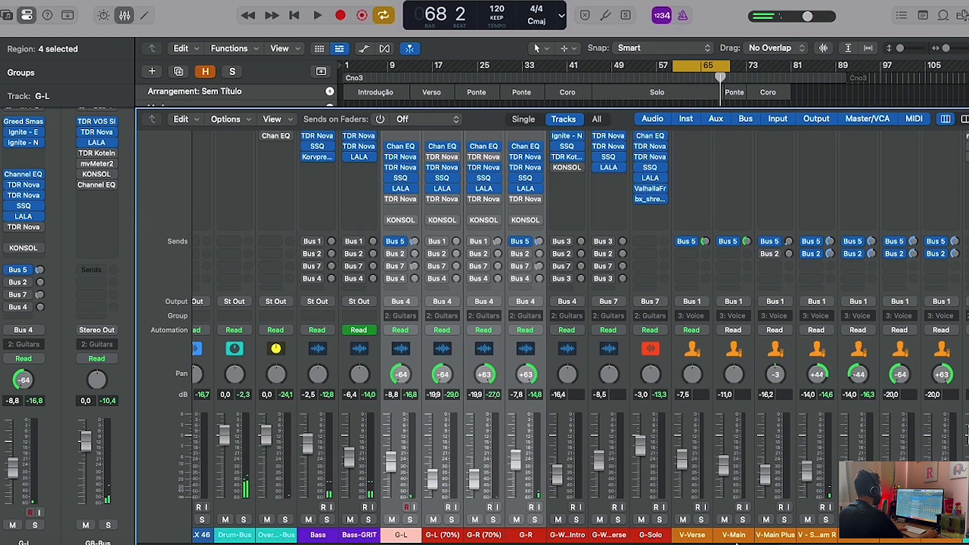
pyautogui.moveTo(736, 544); pyautogui.dragTo(834, 543)
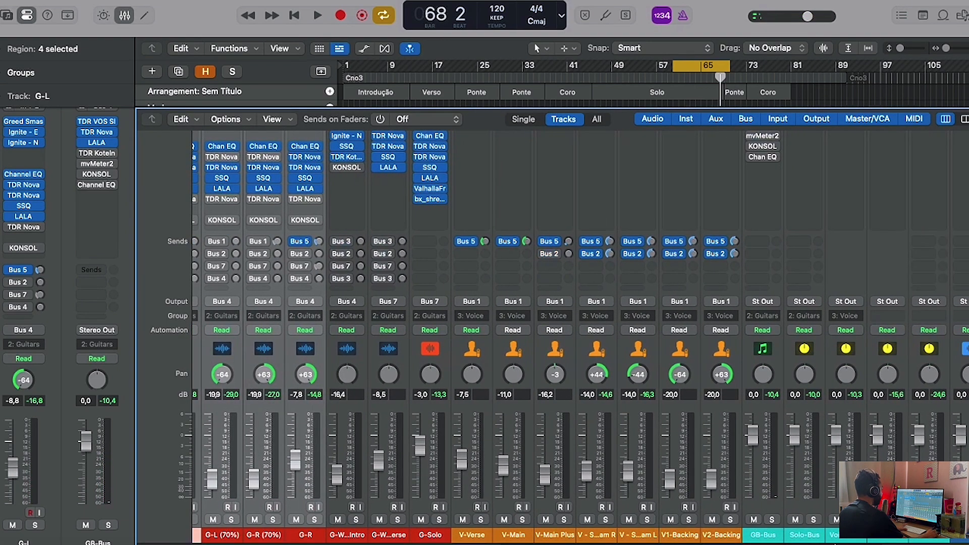
pyautogui.click(768, 513)
pyautogui.scroll(5, 775, 404)
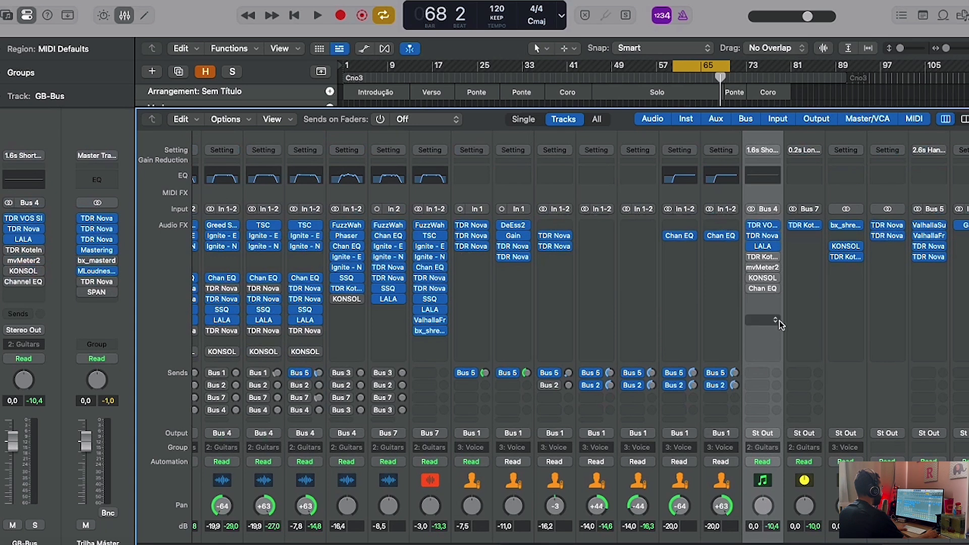
# - Inspect the TDR VOS SlickEQ and TDR Nova settings on the GB-Bus channel, and close both plug-in windows
pyautogui.click(765, 224)
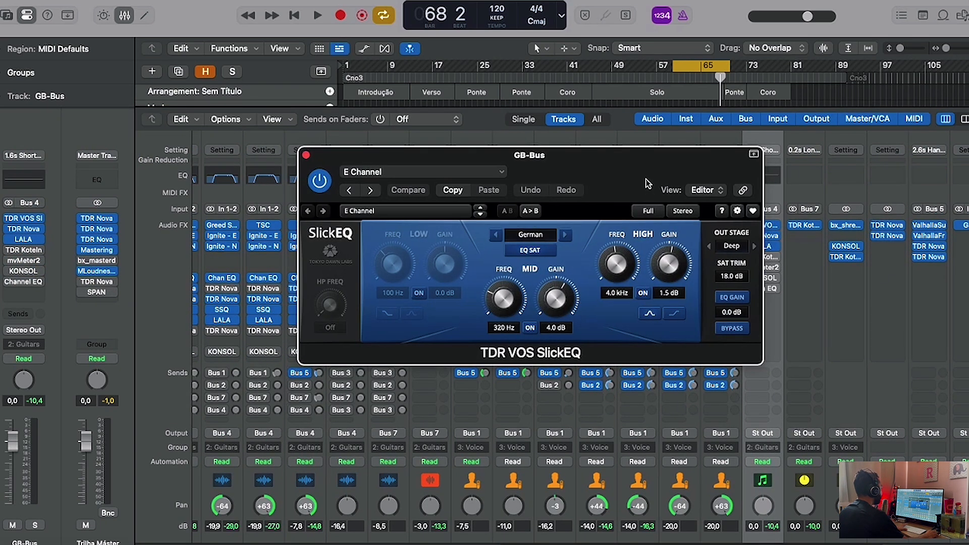
pyautogui.moveTo(646, 189); pyautogui.dragTo(566, 191)
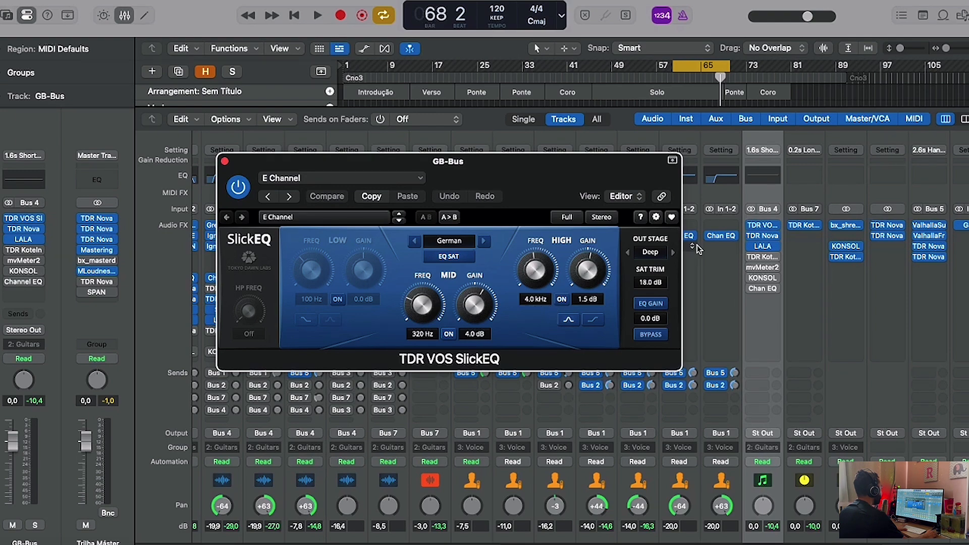
pyautogui.click(765, 246)
pyautogui.moveTo(682, 184); pyautogui.dragTo(641, 120)
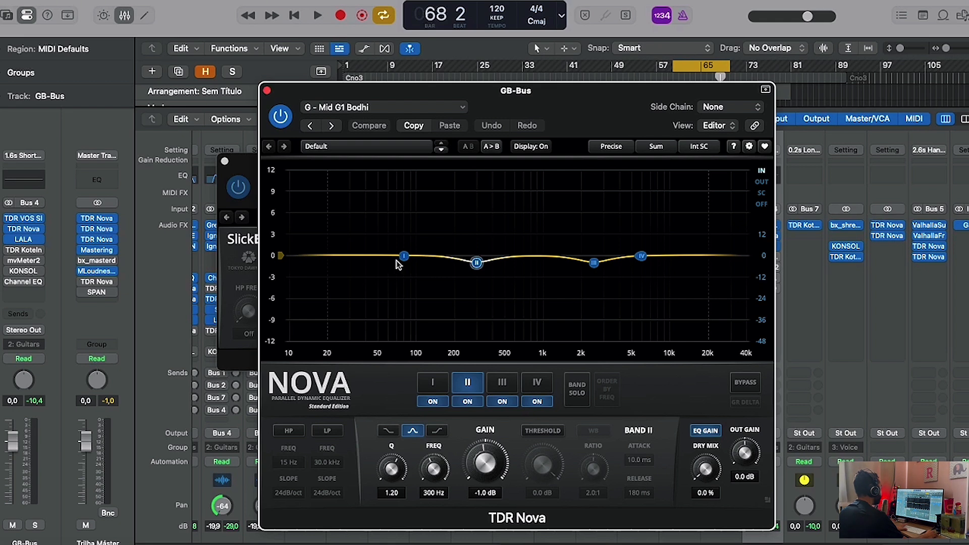
pyautogui.press('super+w')
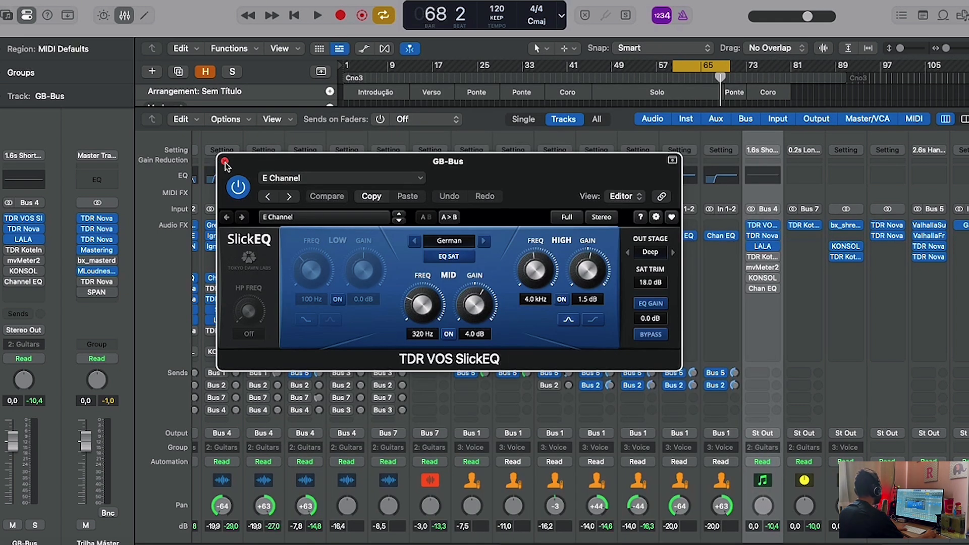
pyautogui.click(225, 162)
# - Open the LALA leveling amplifier on GB-Bus and play a short passage of the cycled Solo section while watching its meter
pyautogui.click(768, 247)
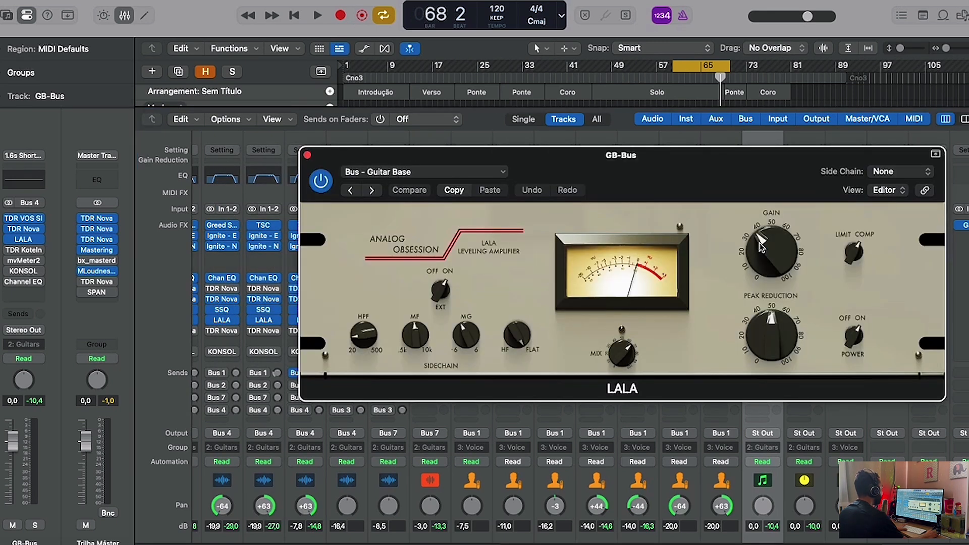
pyautogui.press('space')
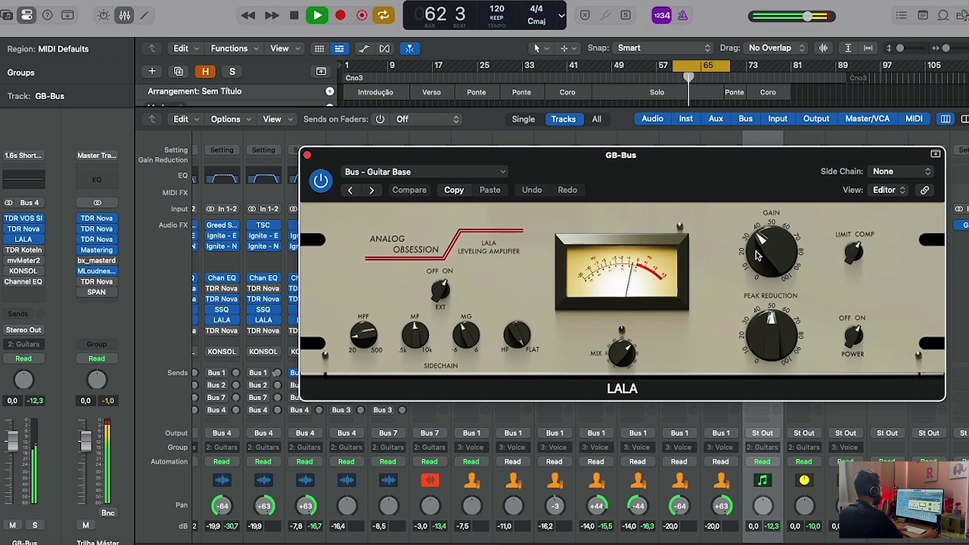
pyautogui.press('space')
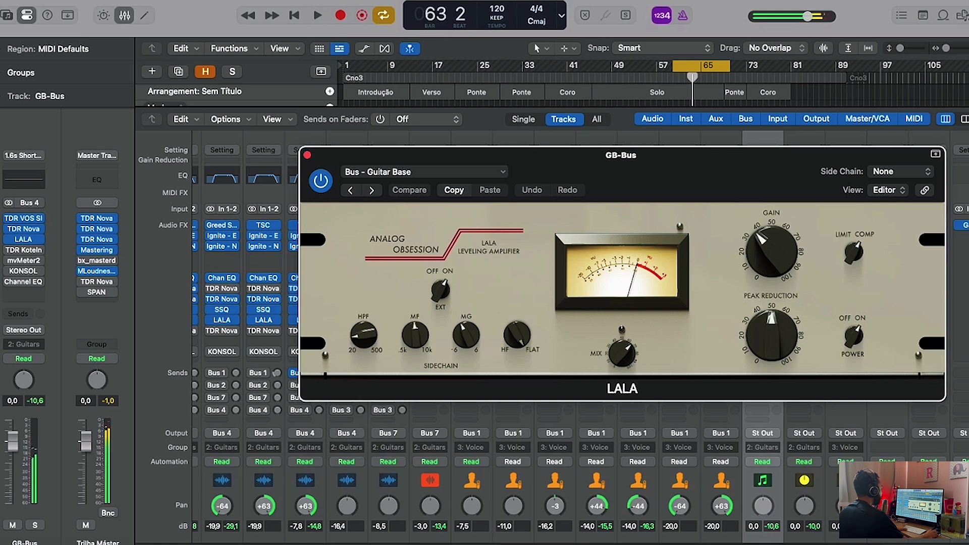